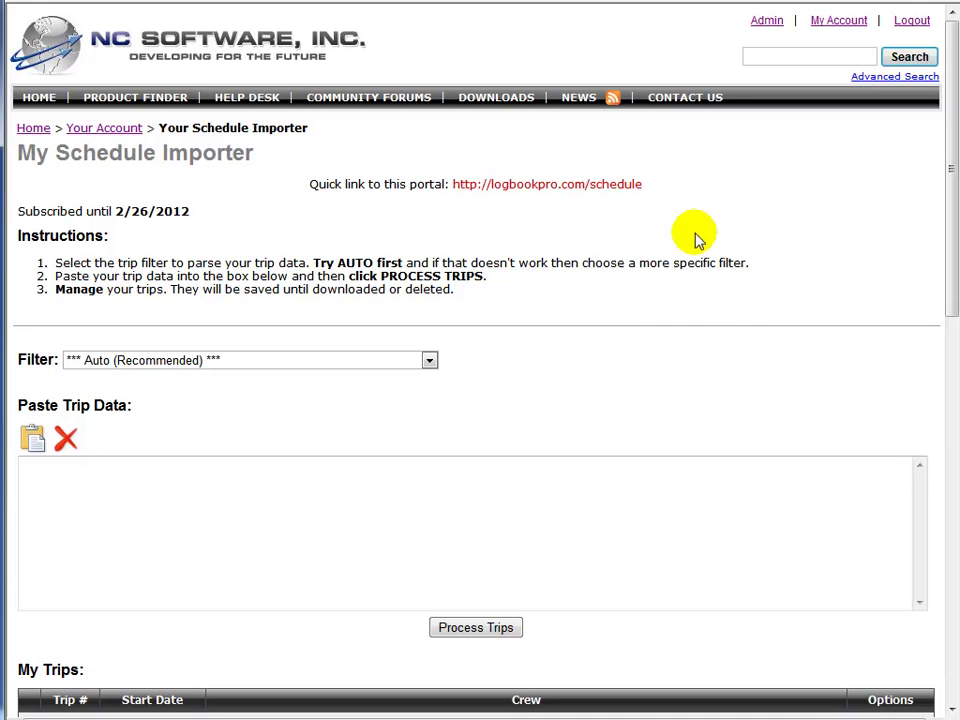
# - Look over the portal quick link address and put focus in the Paste Trip Data box
pyautogui.moveTo(640, 184); pyautogui.dragTo(491, 184)
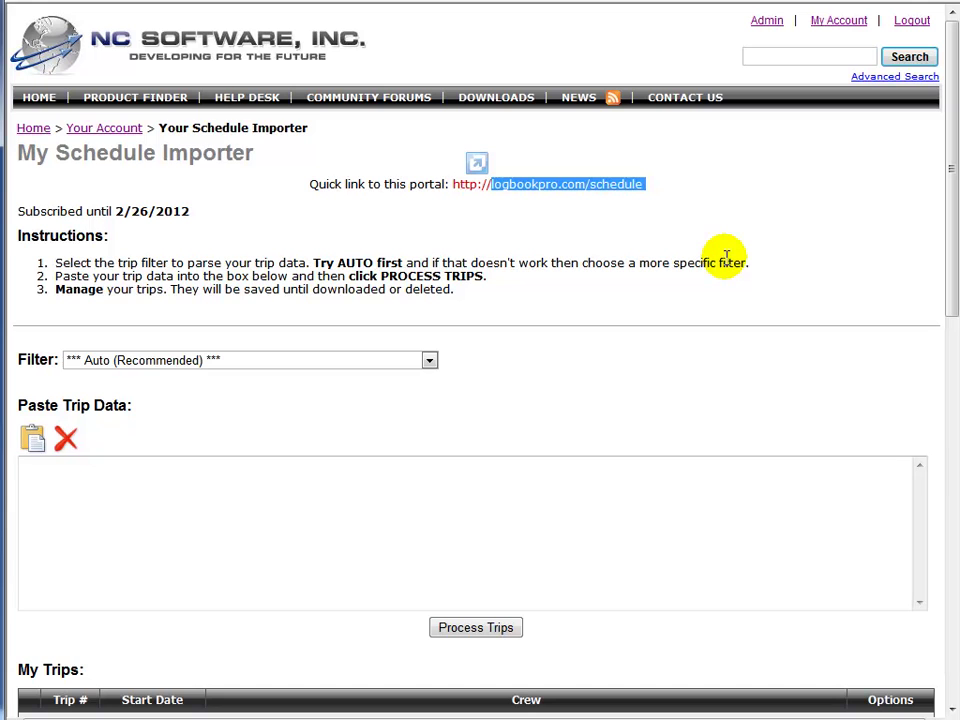
pyautogui.click(671, 193)
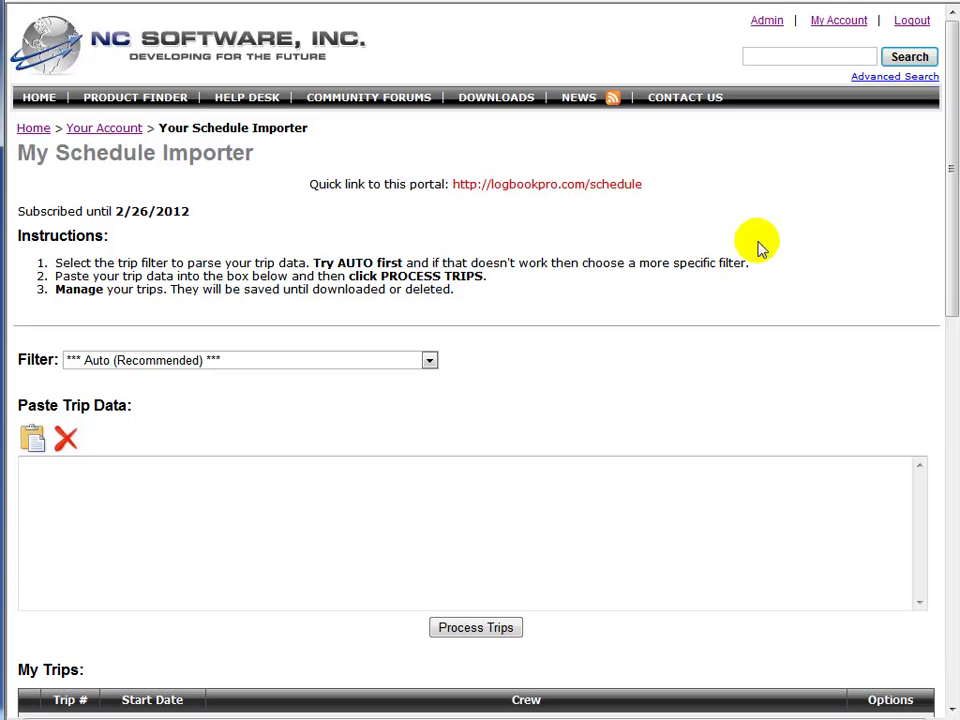
pyautogui.moveTo(949, 182); pyautogui.dragTo(945, 328)
pyautogui.click(233, 467)
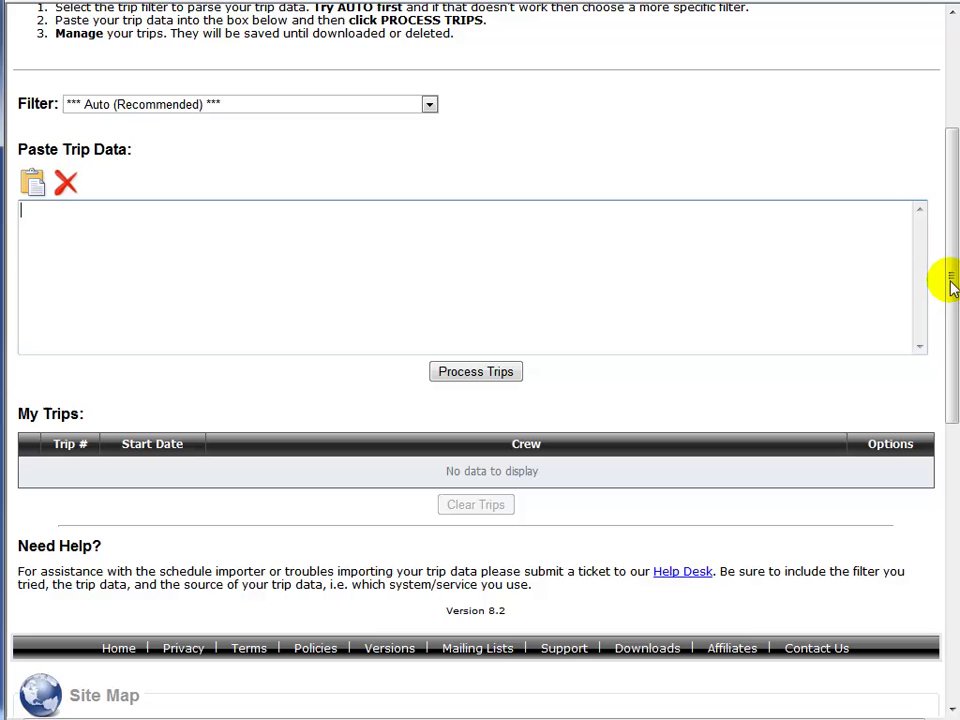
pyautogui.moveTo(950, 285); pyautogui.dragTo(945, 167)
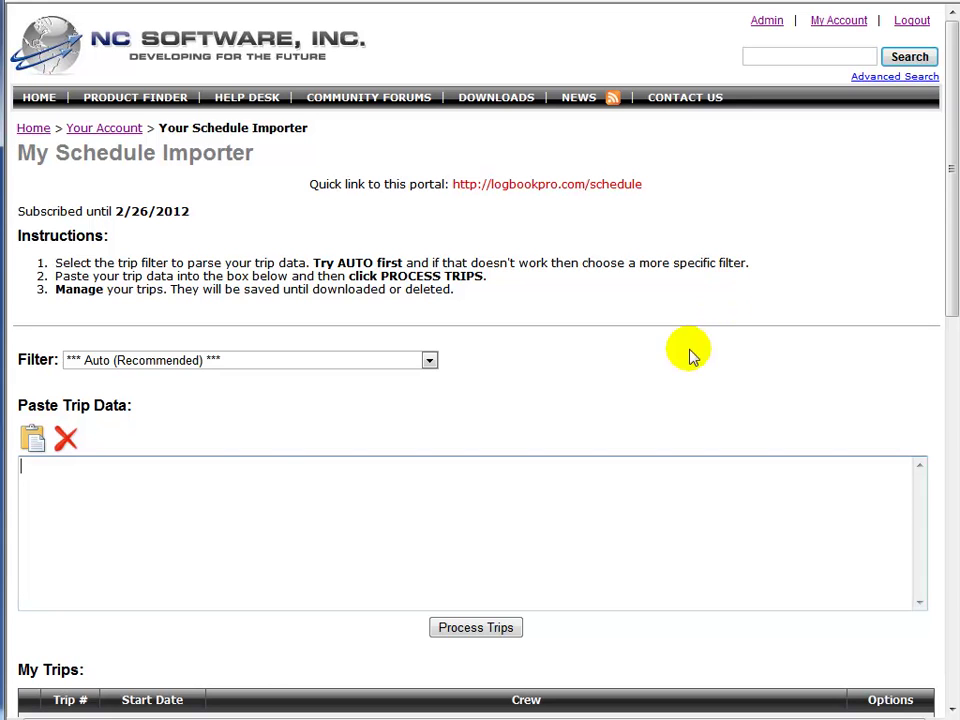
pyautogui.click(240, 515)
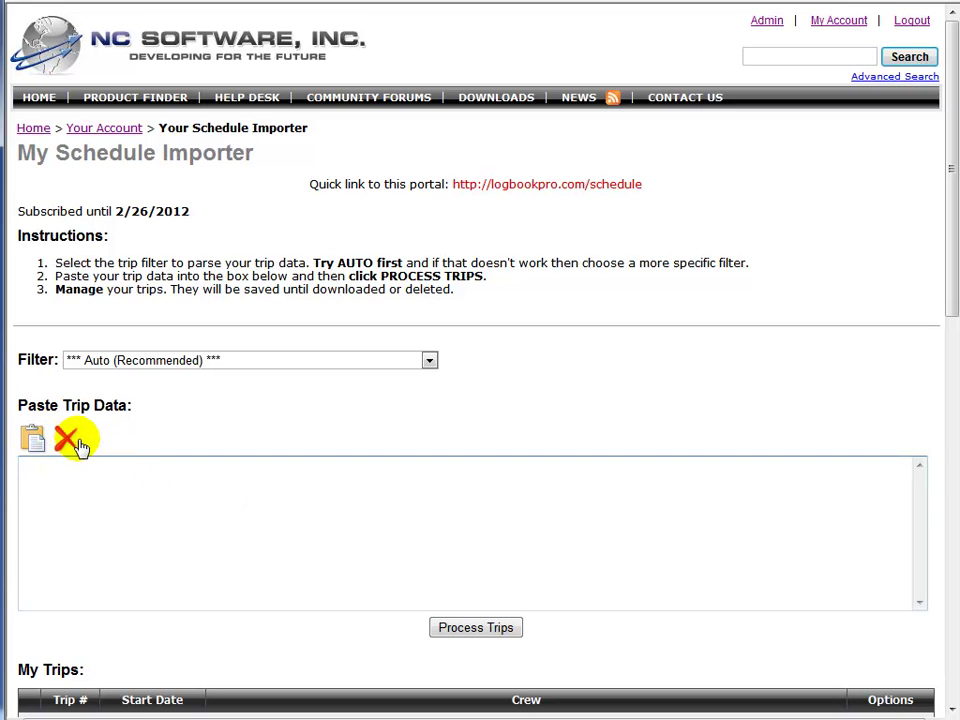
pyautogui.click(156, 528)
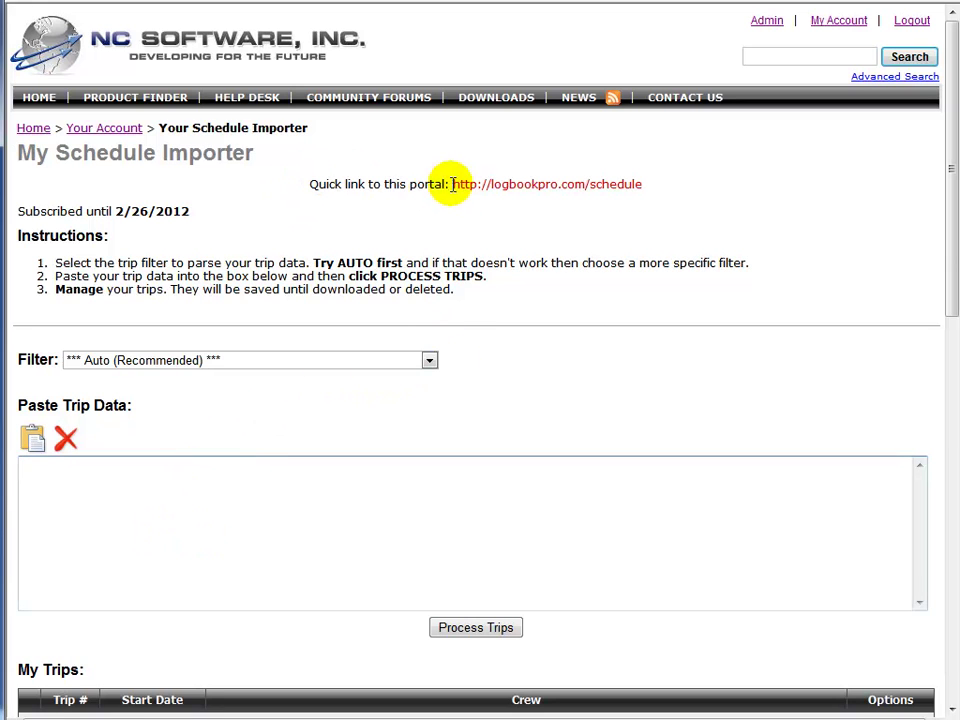
pyautogui.moveTo(643, 184); pyautogui.dragTo(492, 185)
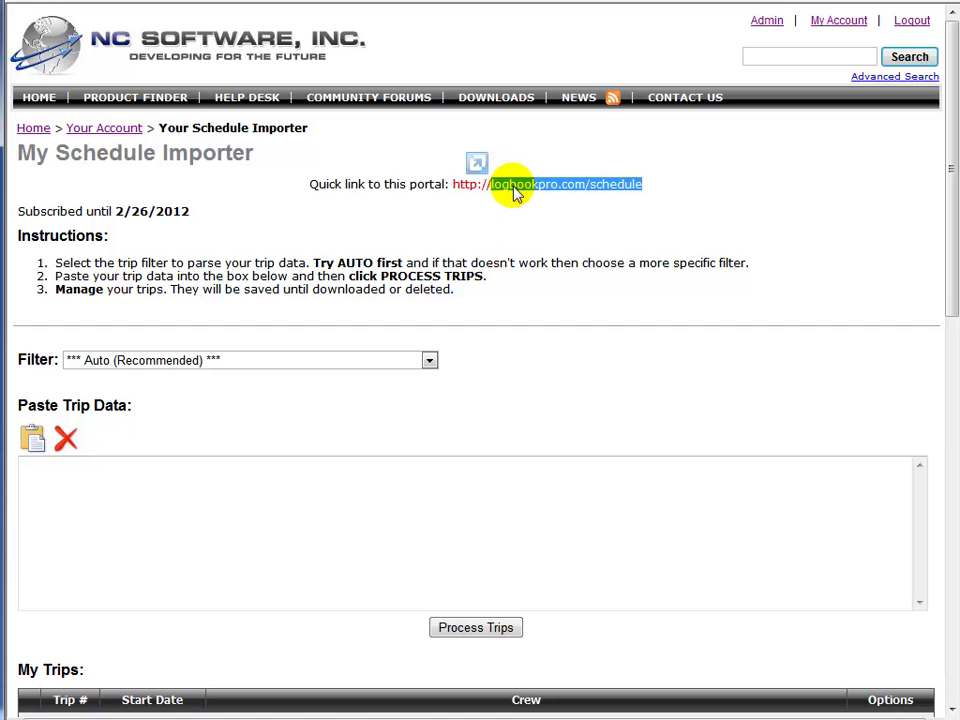
pyautogui.click(322, 210)
# - Browse the trip filter list, try FexEx, and leave the filter on Auto (Recommended)
pyautogui.click(429, 360)
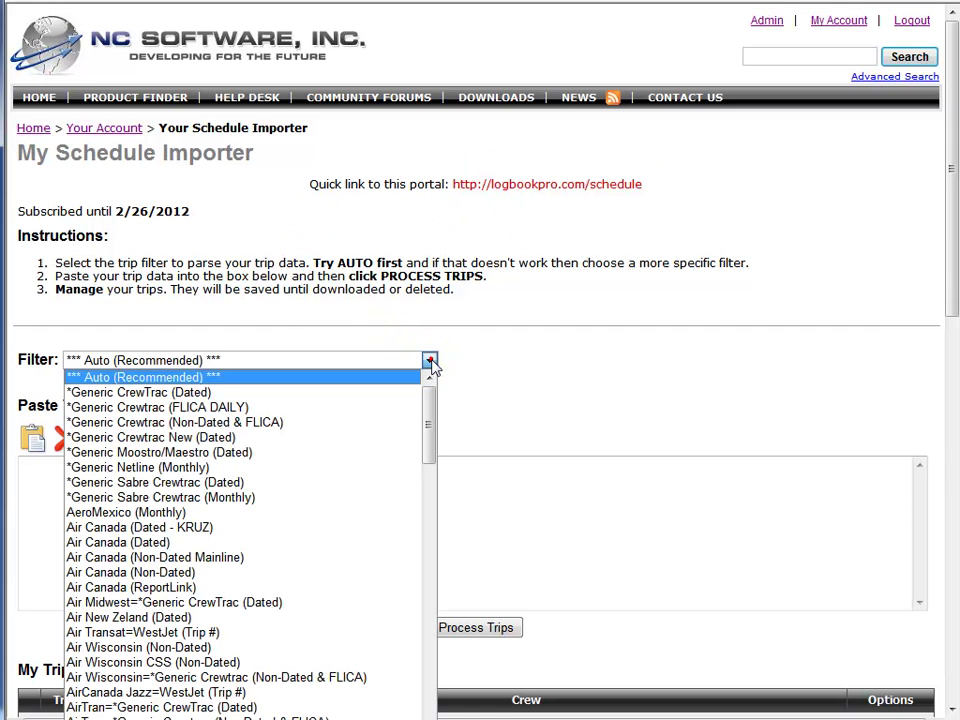
pyautogui.moveTo(435, 401); pyautogui.dragTo(429, 369)
pyautogui.click(427, 361)
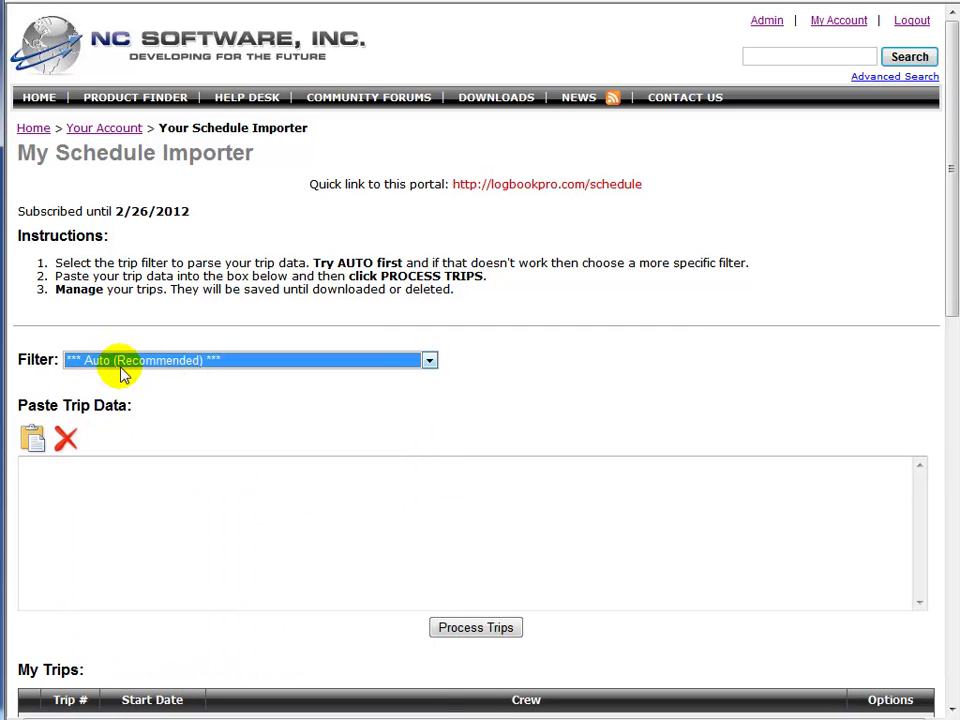
pyautogui.click(495, 358)
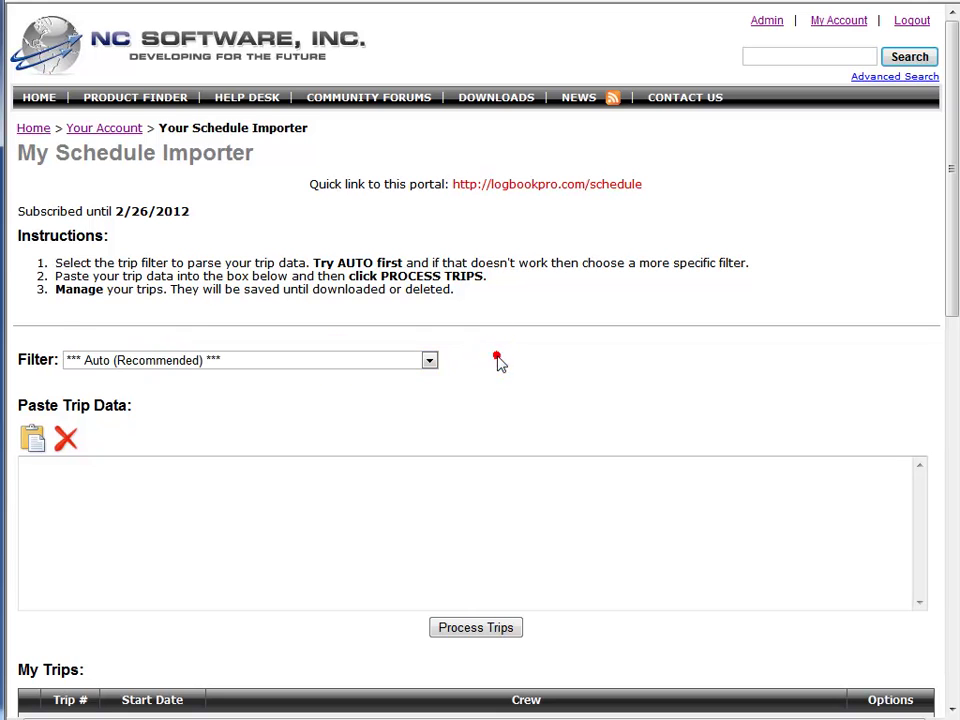
pyautogui.click(431, 362)
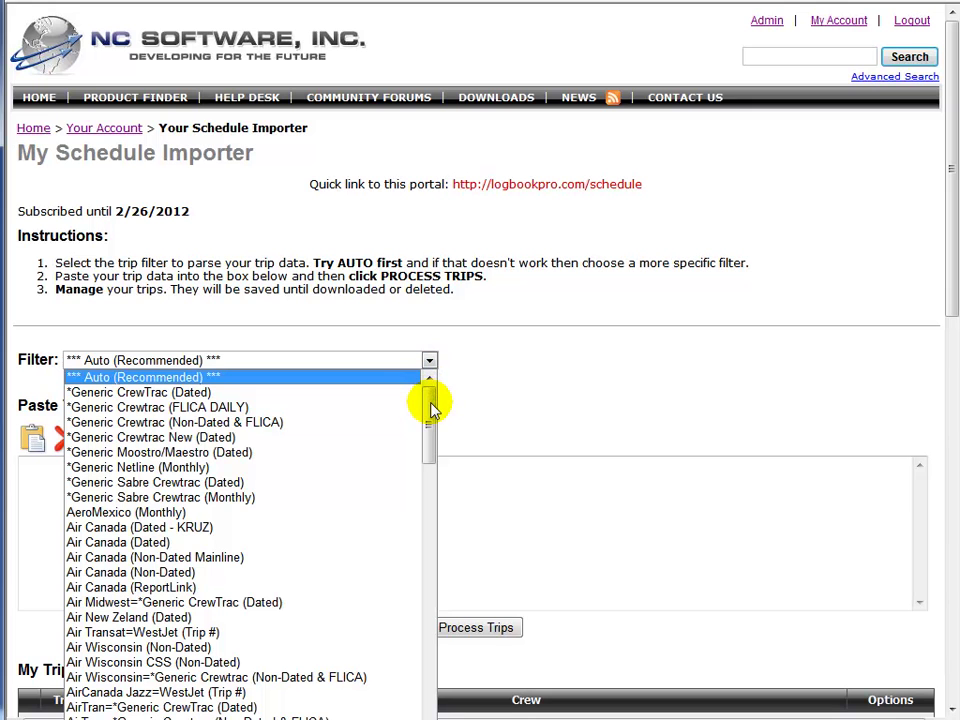
pyautogui.moveTo(431, 407); pyautogui.dragTo(426, 585)
pyautogui.click(337, 587)
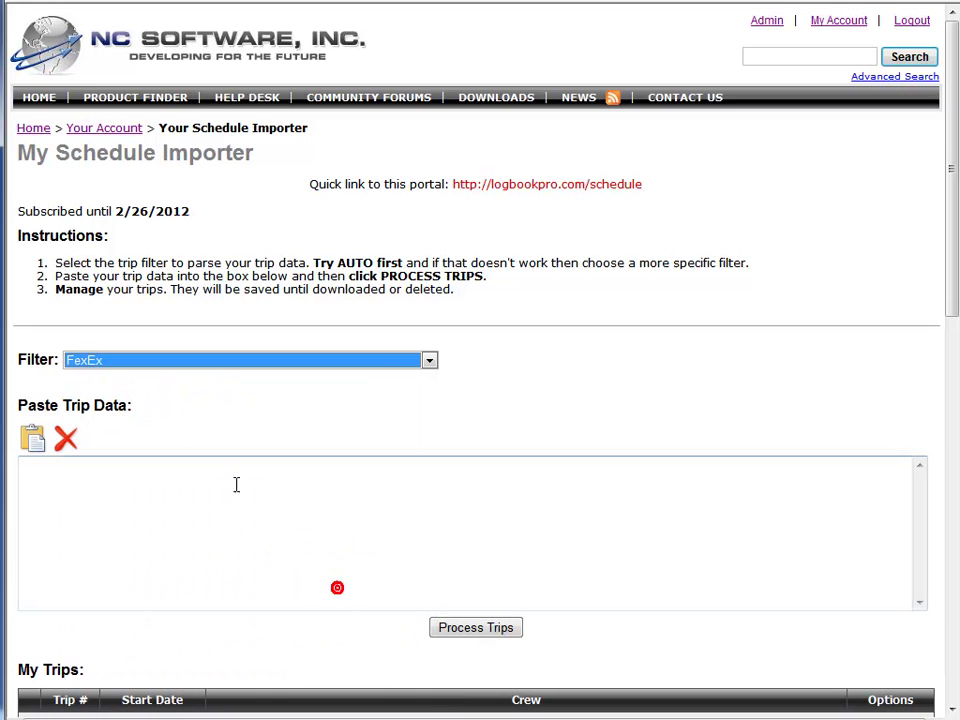
pyautogui.click(430, 365)
pyautogui.click(430, 413)
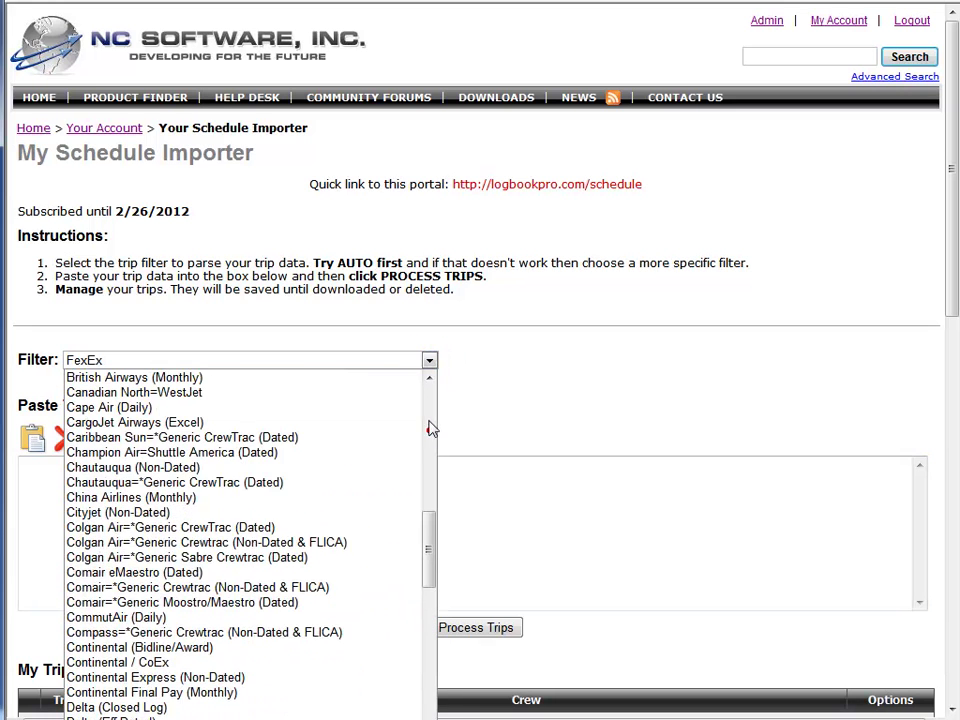
pyautogui.click(320, 378)
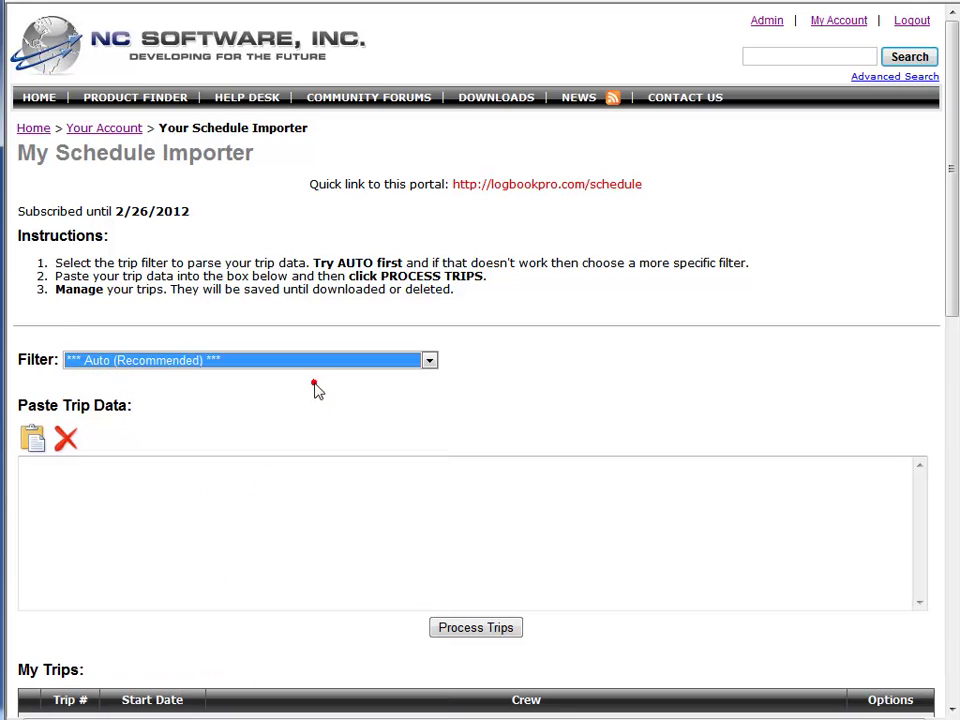
# - Paste the C8037B trip schedule into the Paste Trip Data box
pyautogui.click(269, 497)
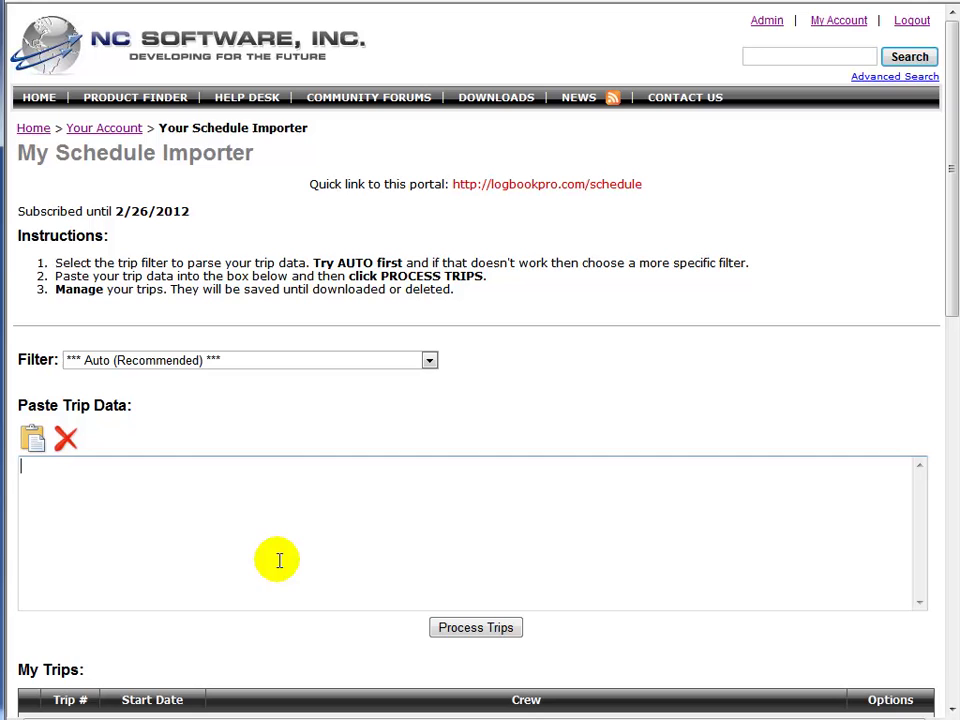
pyautogui.rightClick(223, 524)
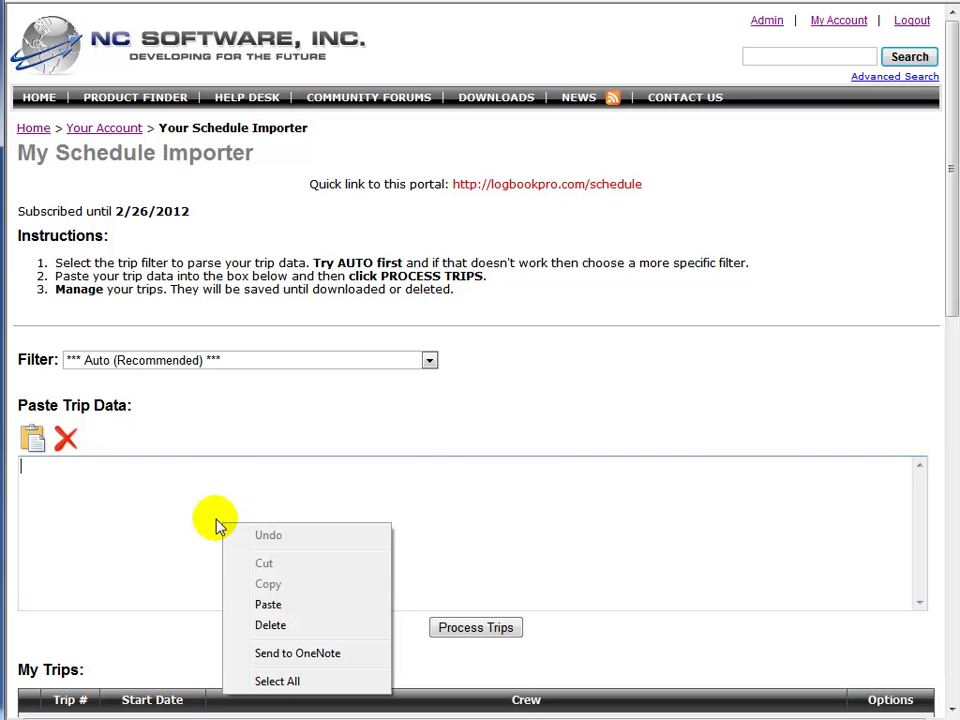
pyautogui.click(257, 602)
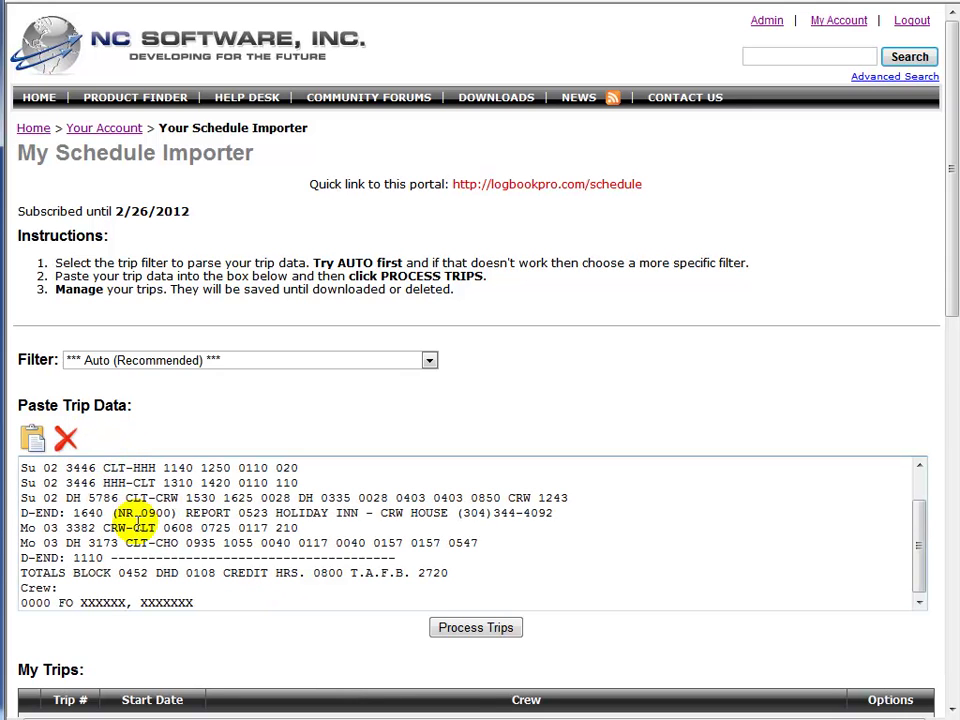
pyautogui.rightClick(330, 538)
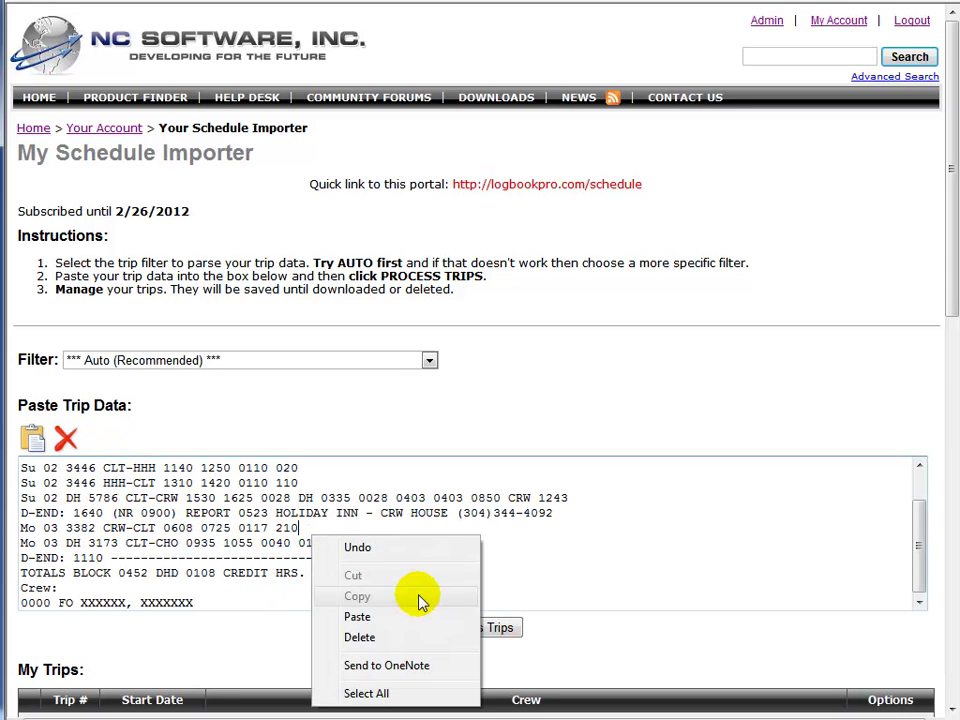
pyautogui.click(248, 533)
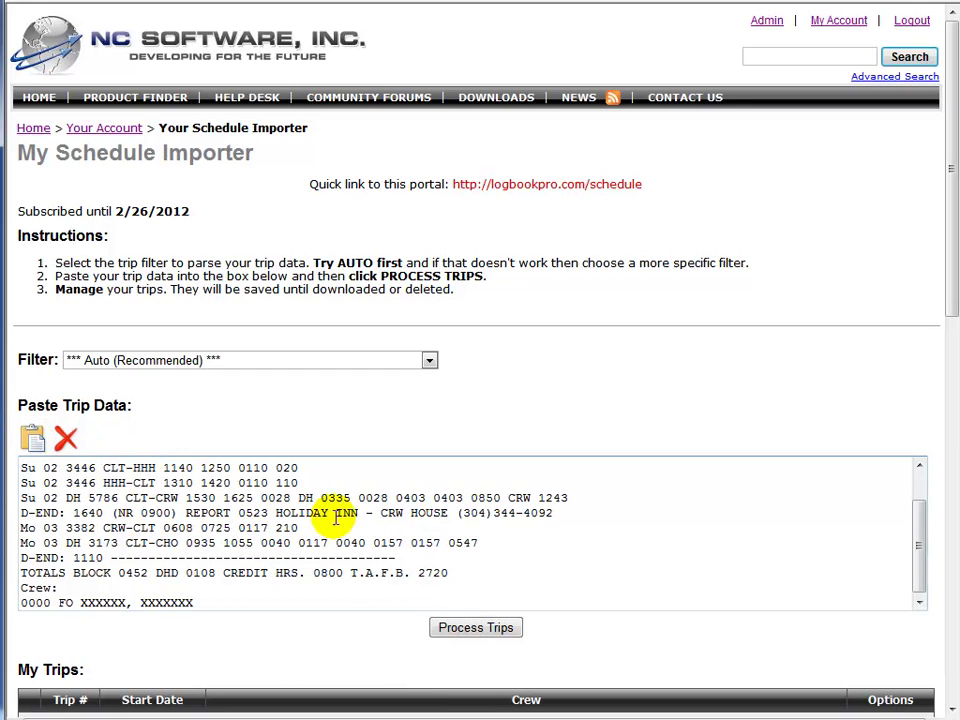
pyautogui.click(583, 508)
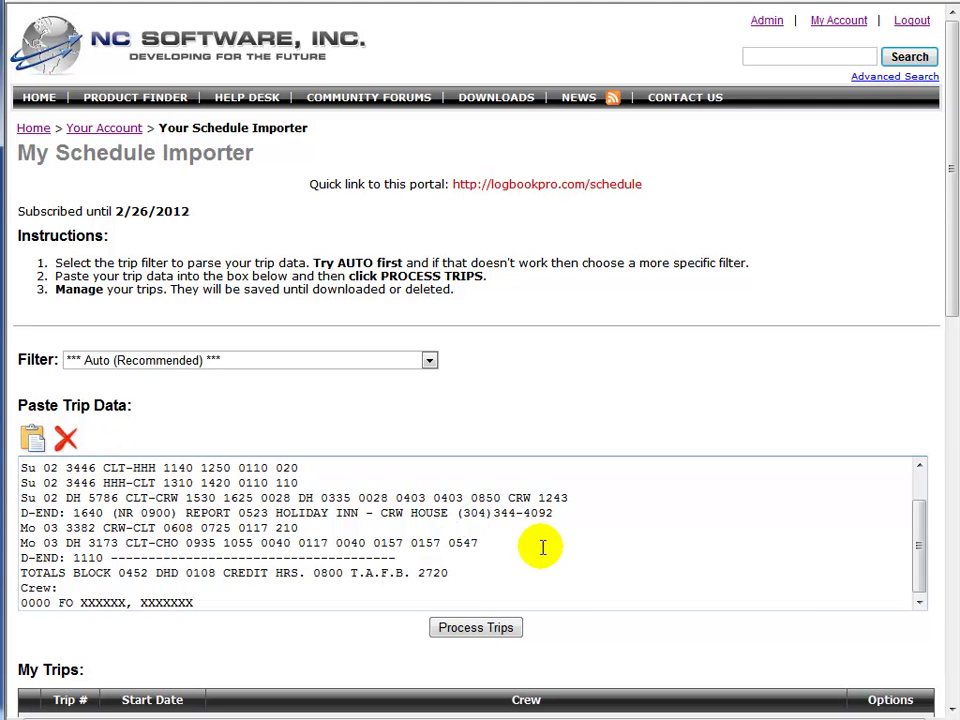
# - Check the pasted text with Ctrl+A, then process it into 1 added trip
pyautogui.click(214, 600)
pyautogui.hotkey('ctrl', 'a')
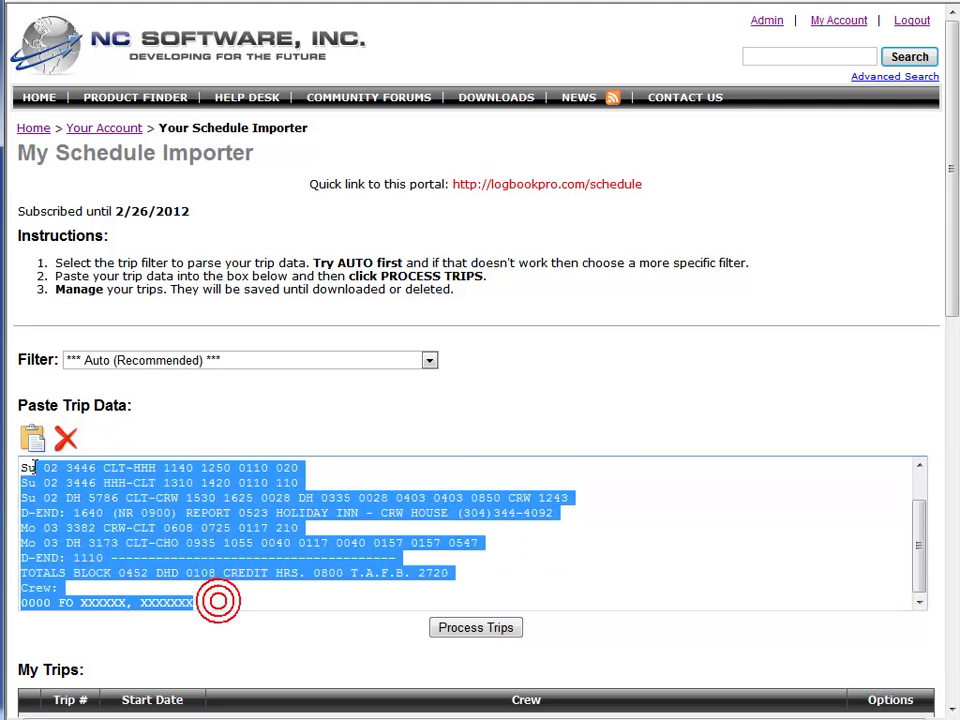
pyautogui.click(278, 513)
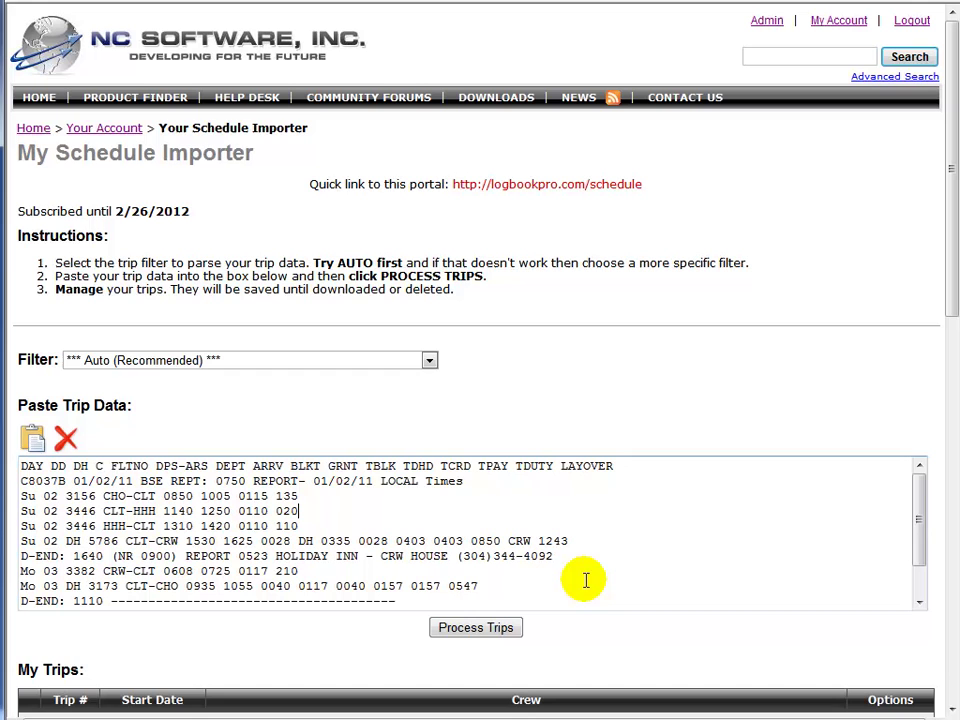
pyautogui.click(490, 627)
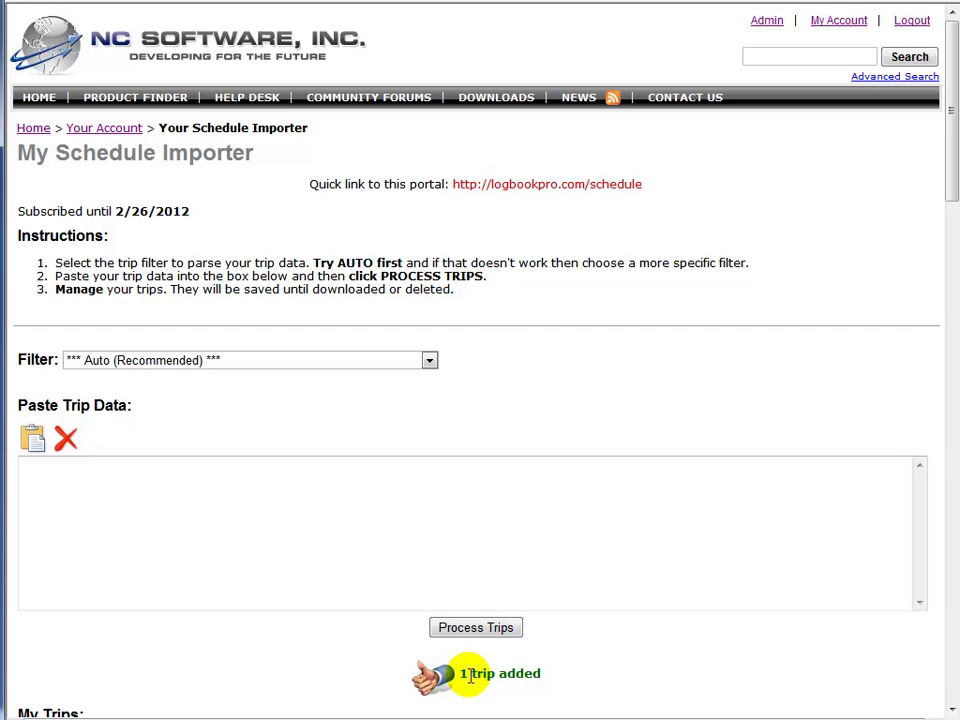
# - Expand trip C8037B and its days 1 and 2 to view the flight legs, then collapse it
pyautogui.moveTo(951, 141); pyautogui.dragTo(944, 267)
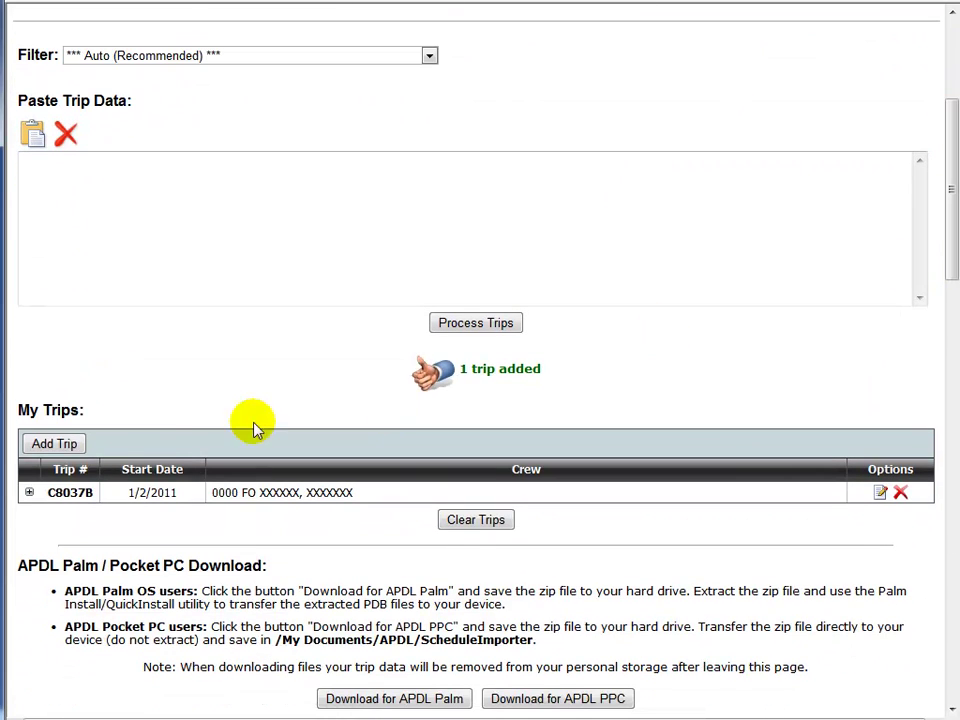
pyautogui.click(29, 492)
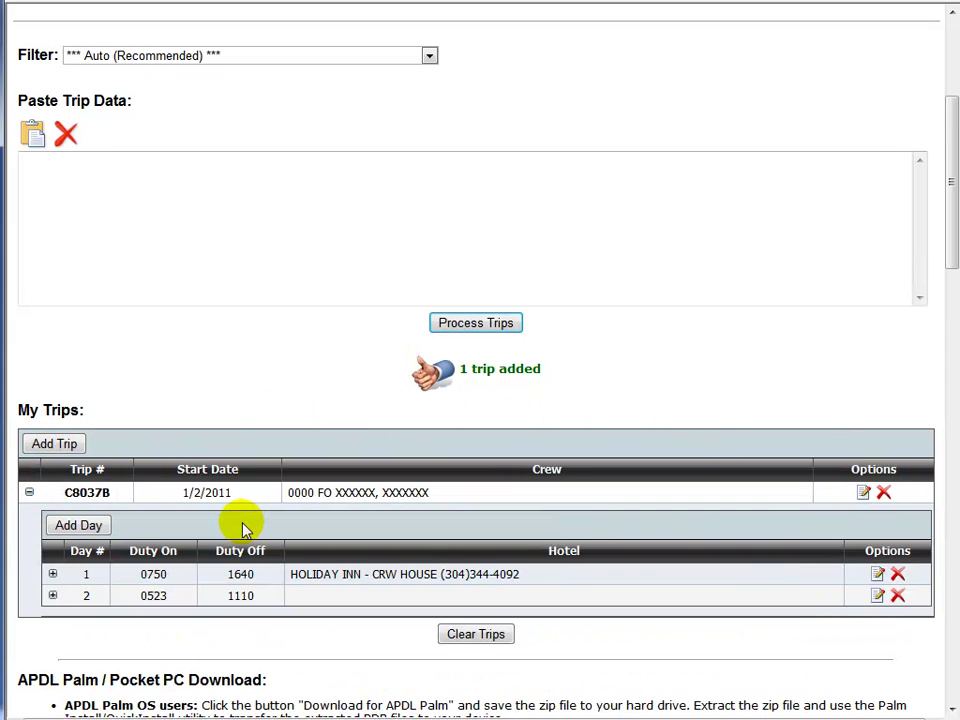
pyautogui.click(53, 578)
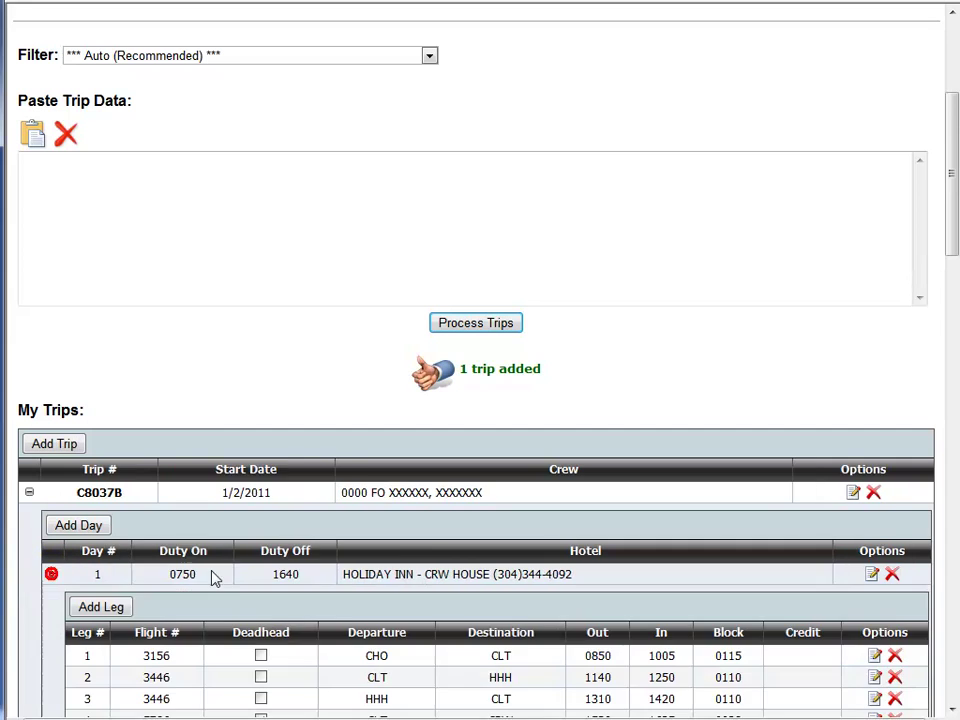
pyautogui.scroll(-3, 225, 574)
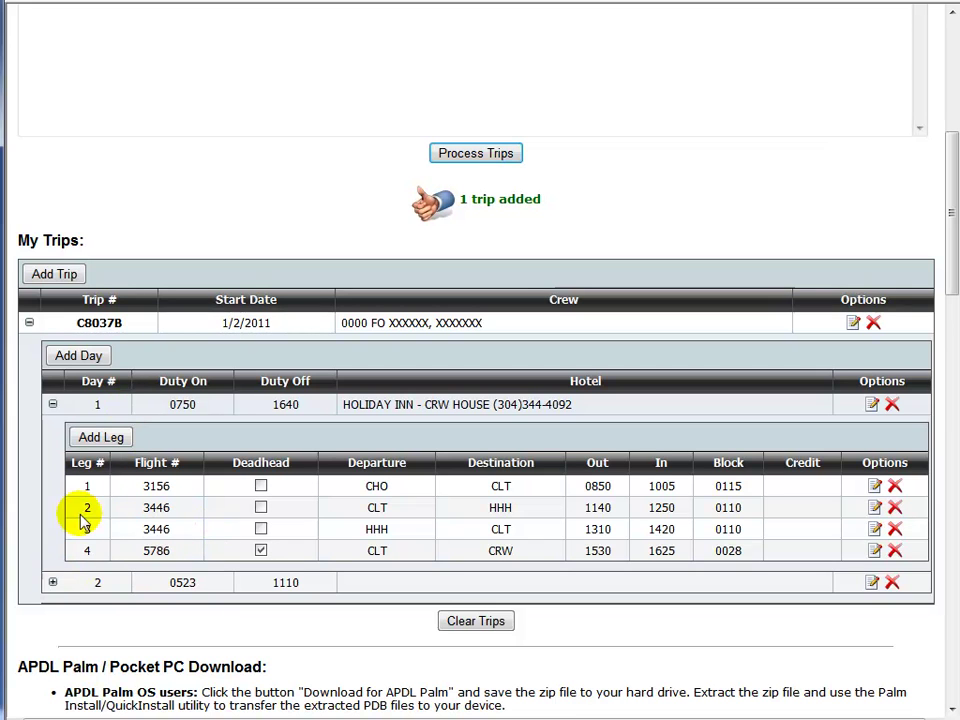
pyautogui.click(52, 582)
pyautogui.scroll(-2, 348, 578)
pyautogui.scroll(3, 168, 483)
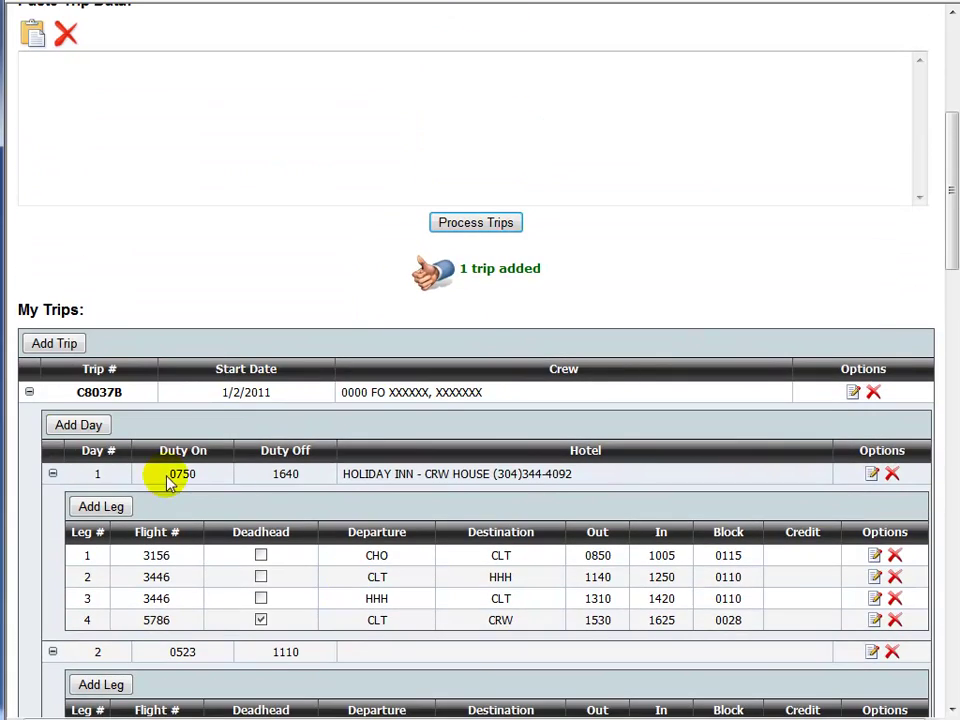
pyautogui.click(29, 392)
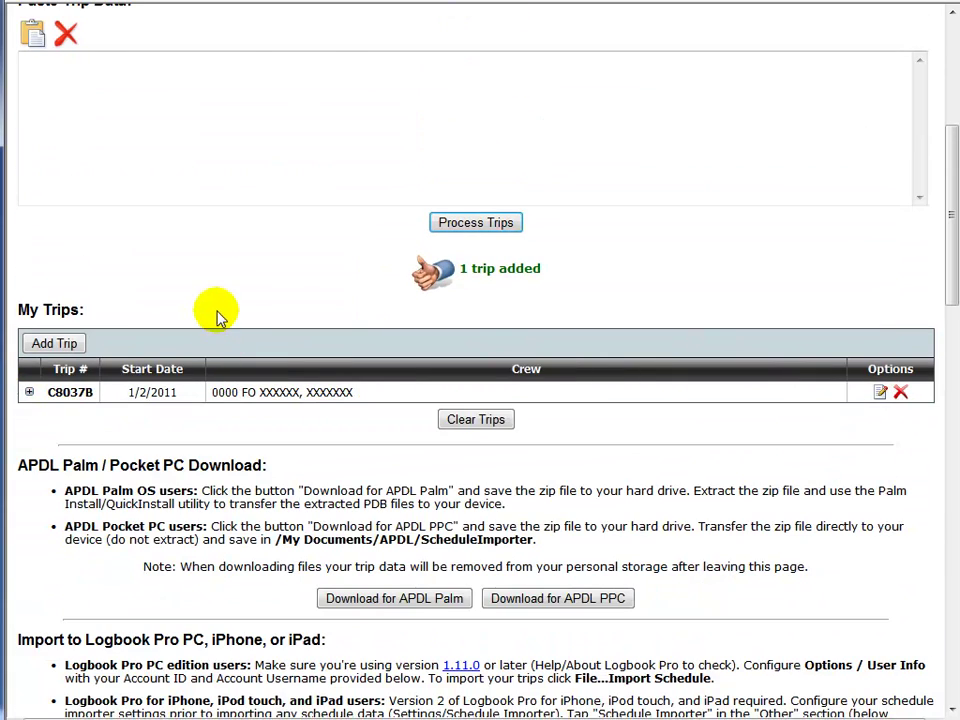
# - Paste the copied schedule with clipboard access allowed and process it, adding trips P2072 and S7114
pyautogui.scroll(3, 218, 316)
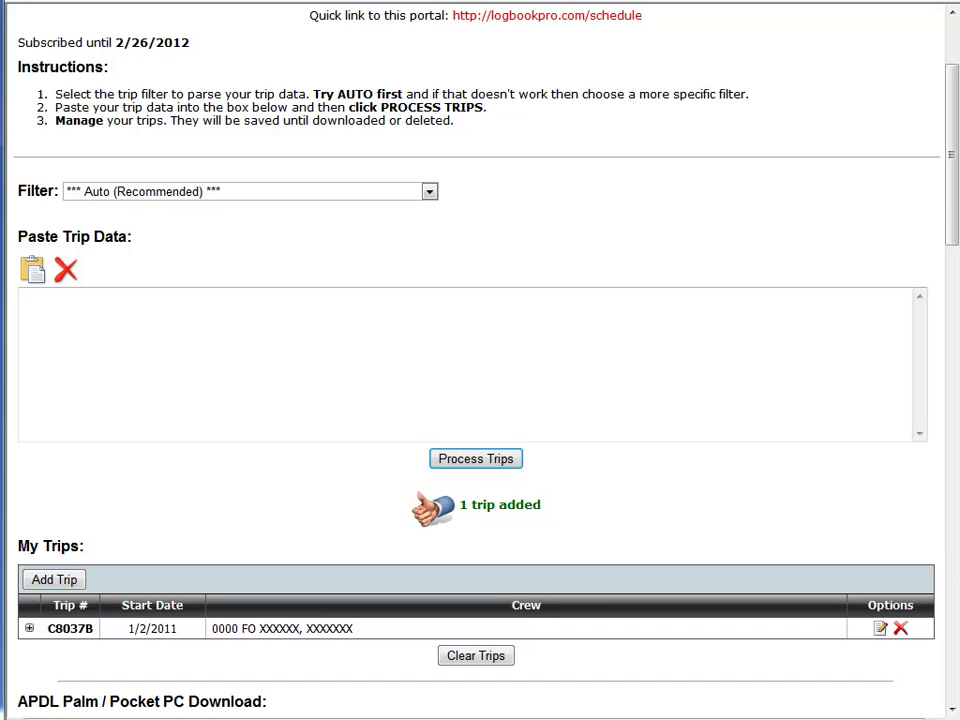
pyautogui.click(133, 364)
pyautogui.click(32, 269)
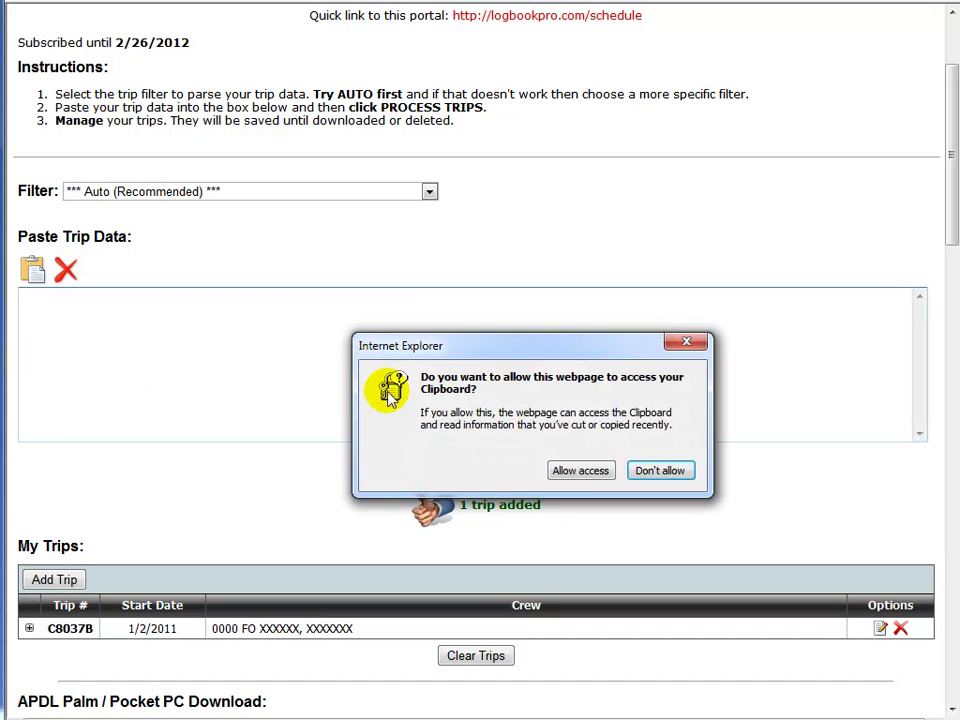
pyautogui.click(578, 470)
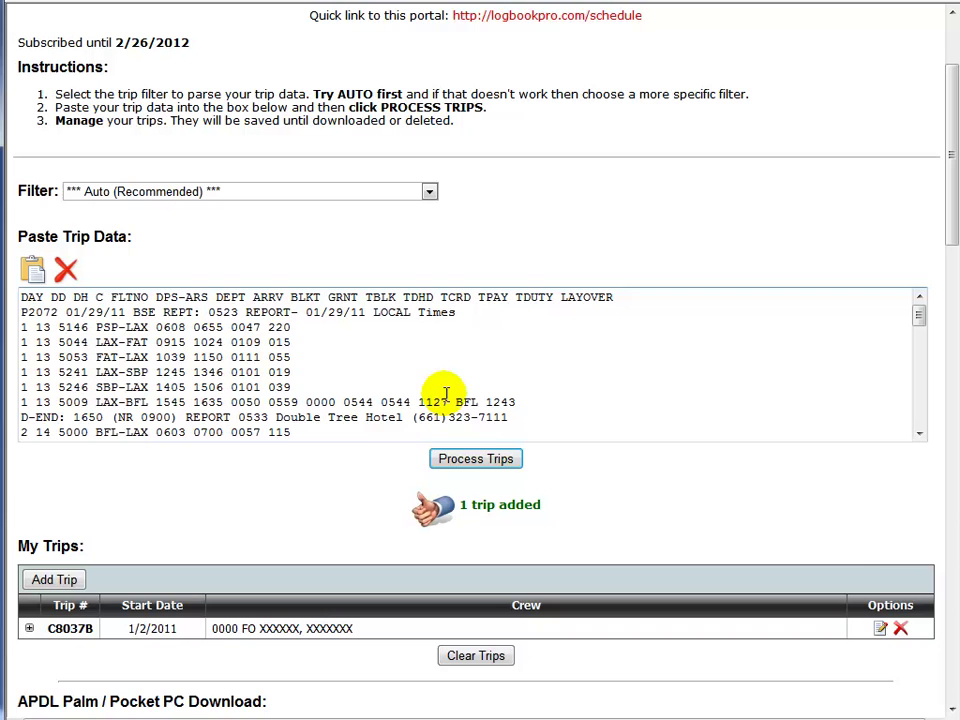
pyautogui.click(430, 462)
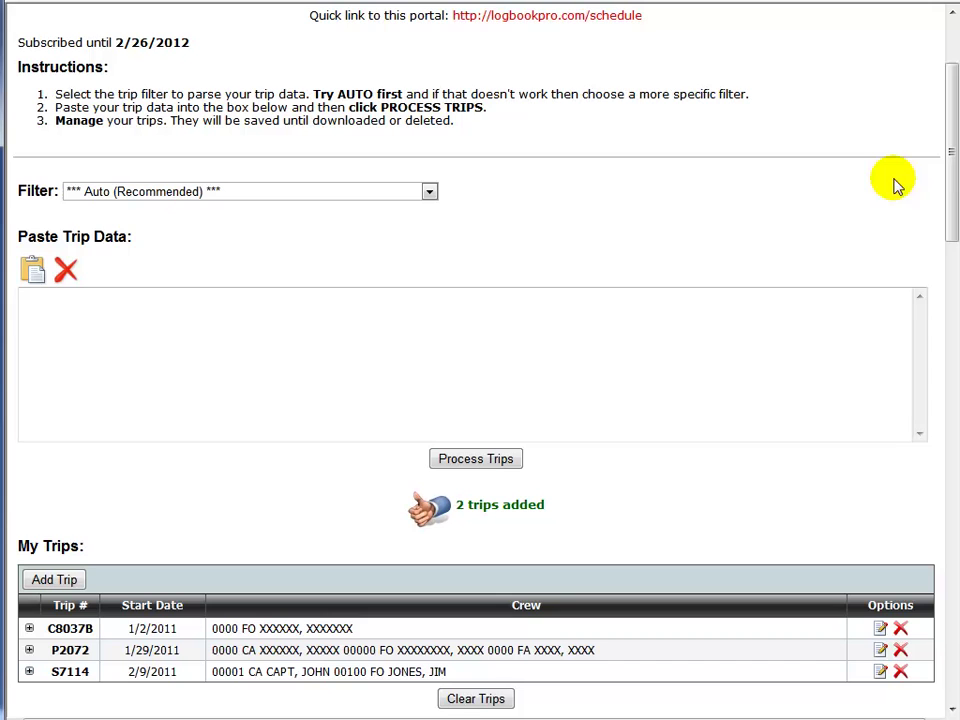
pyautogui.click(289, 326)
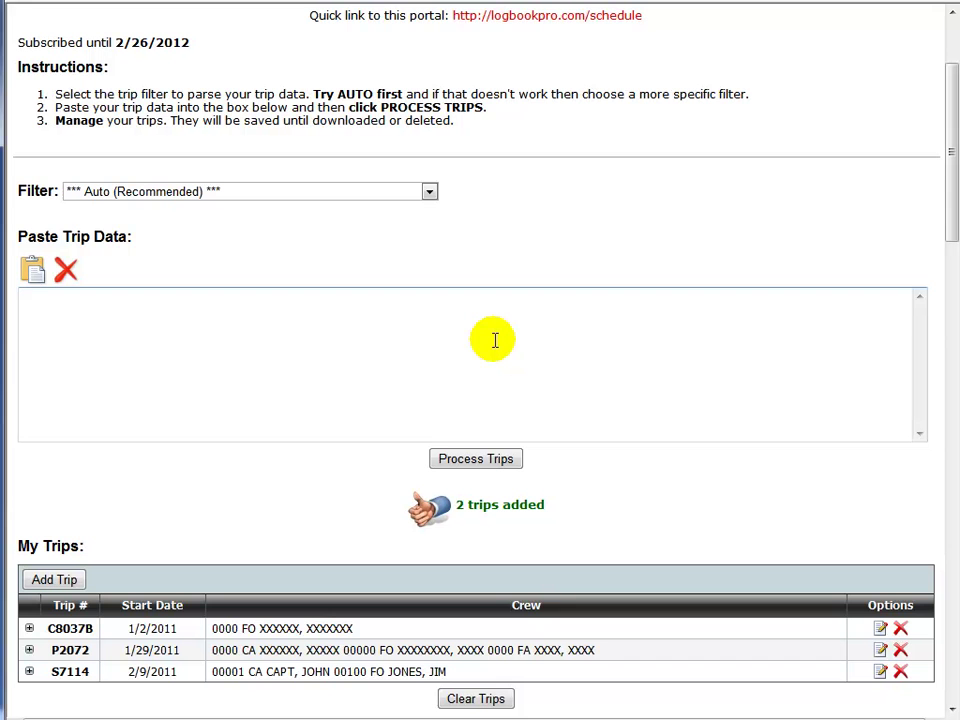
pyautogui.click(478, 452)
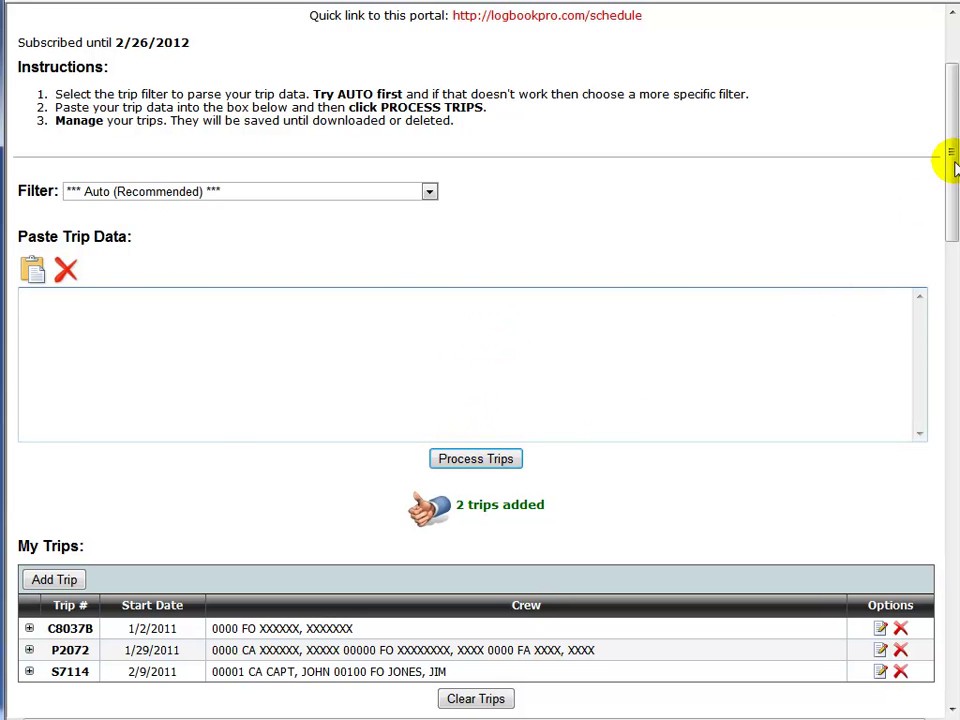
# - Scroll through the page sections and highlight the account credentials text to review it
pyautogui.moveTo(953, 165); pyautogui.dragTo(375, 137)
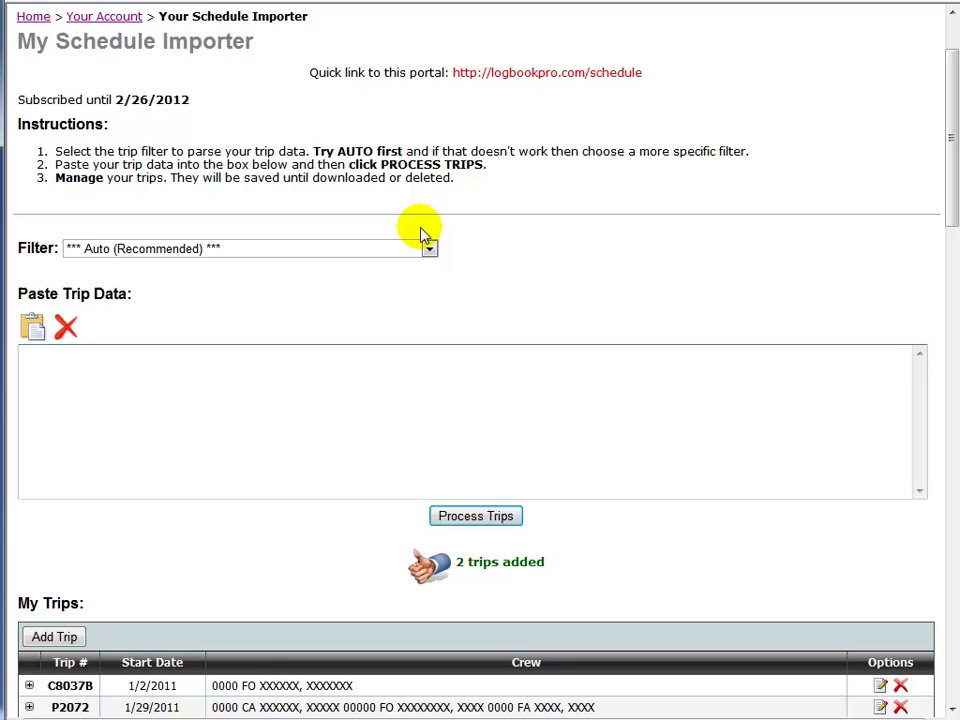
pyautogui.moveTo(950, 155); pyautogui.dragTo(955, 260)
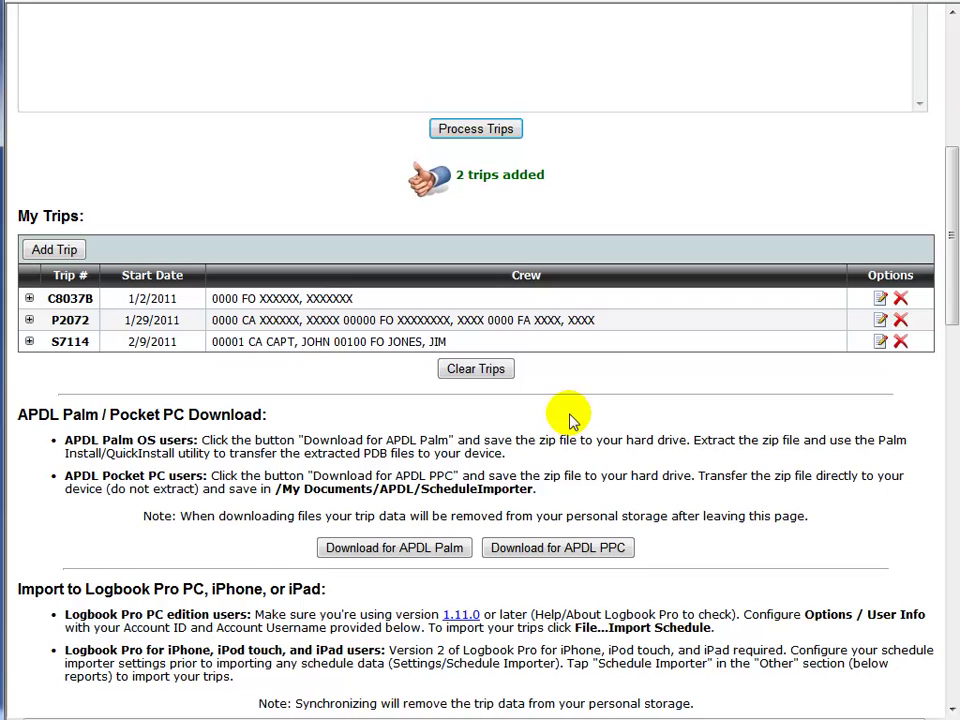
pyautogui.scroll(-5, 950, 255)
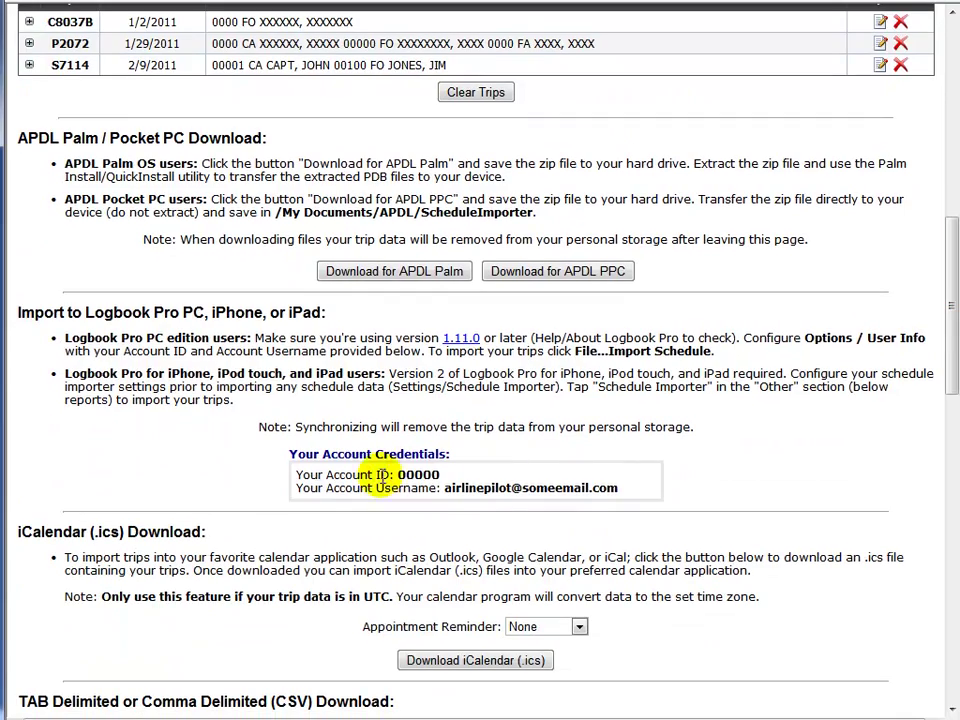
pyautogui.moveTo(298, 472)
pyautogui.mouseDown()
pyautogui.moveTo(548, 476)
pyautogui.moveTo(611, 488)
pyautogui.moveTo(540, 492)
pyautogui.moveTo(300, 470)
pyautogui.mouseUp()
pyautogui.click(733, 465)
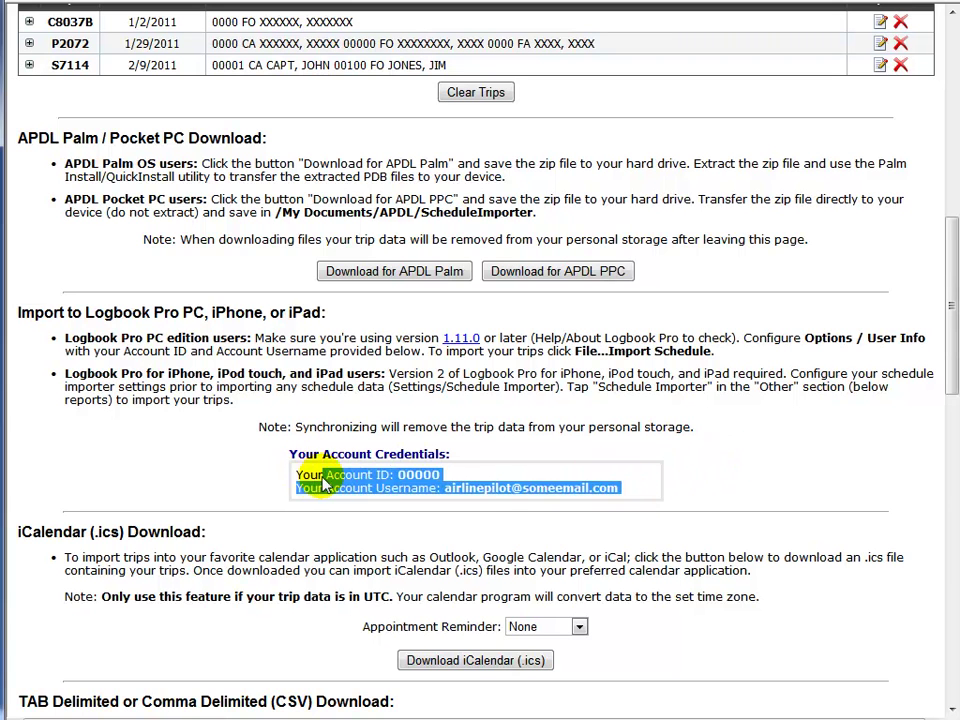
pyautogui.click(338, 471)
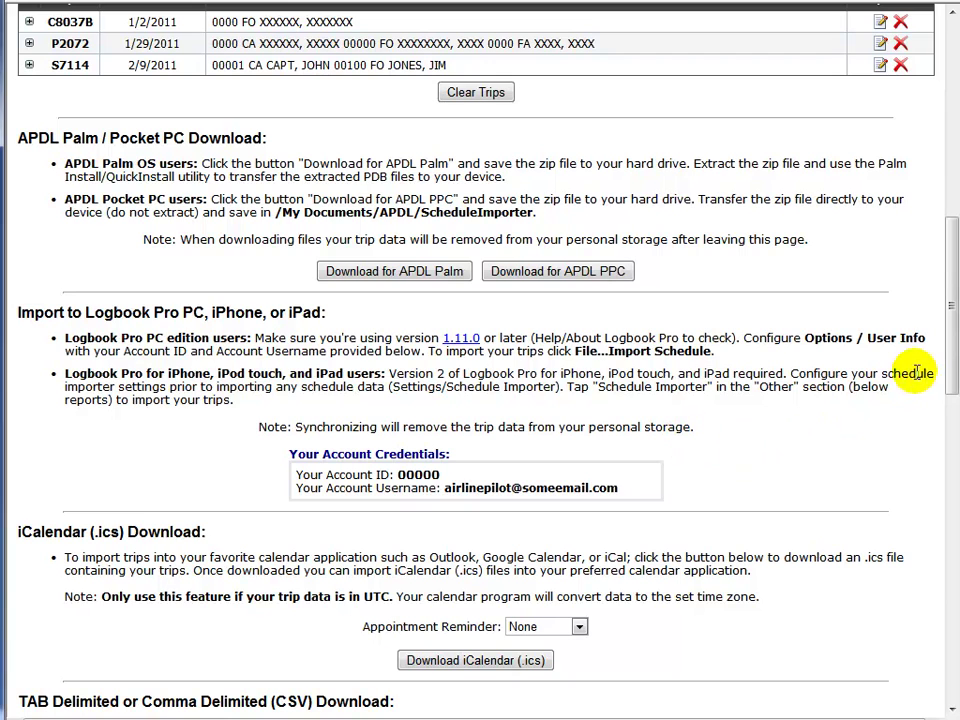
pyautogui.moveTo(950, 348); pyautogui.dragTo(946, 304)
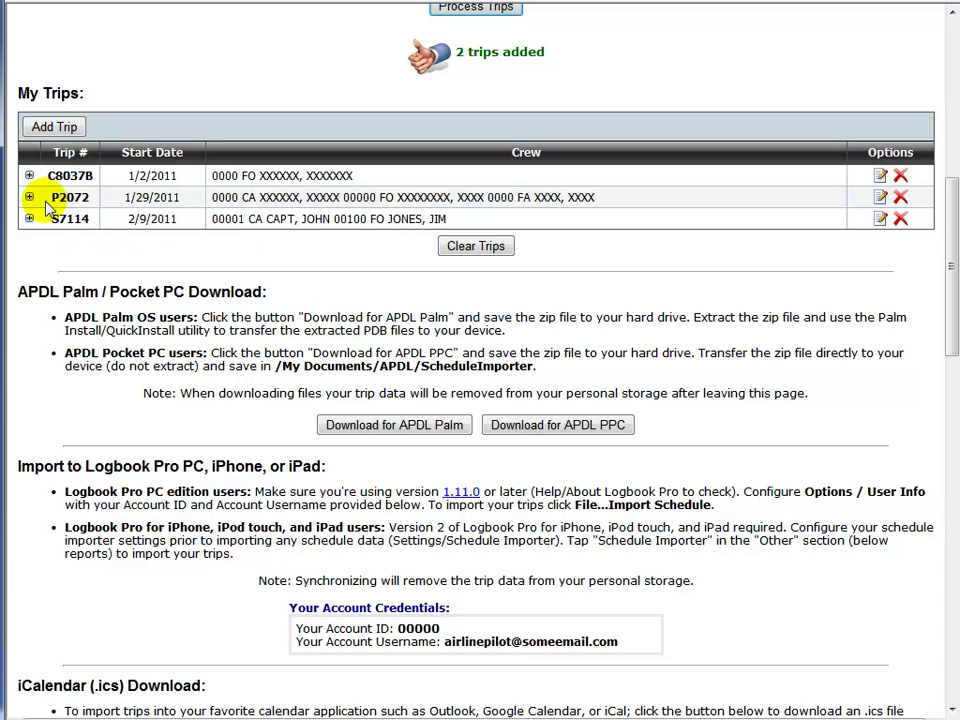
# - Expand trip C8037B's day 1 to show its four legs, cancelling the deletion of leg 1
pyautogui.click(29, 176)
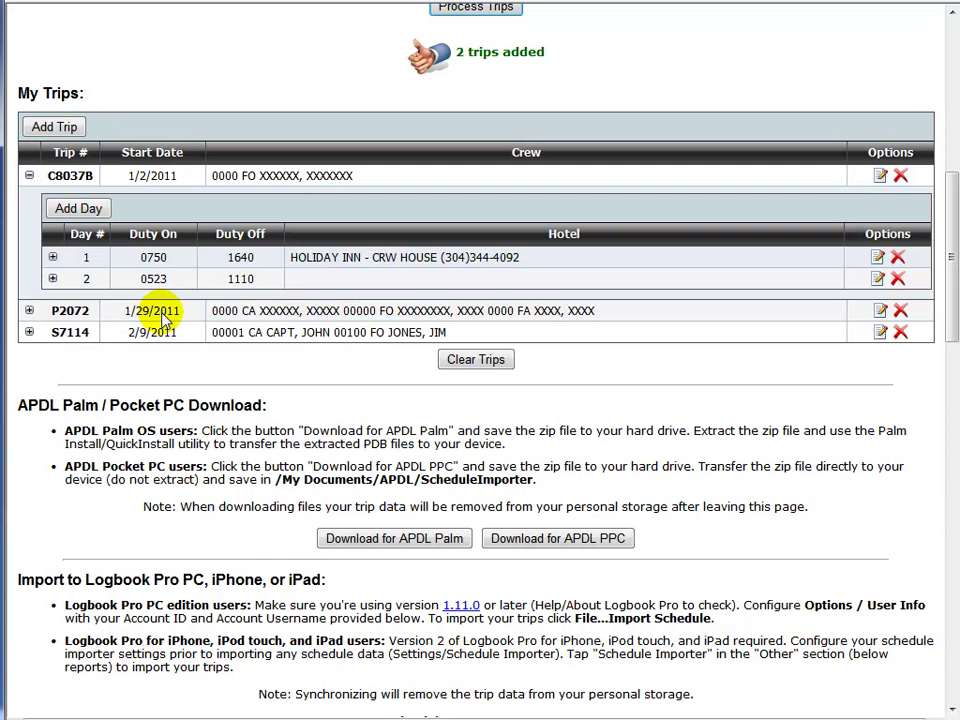
pyautogui.click(53, 258)
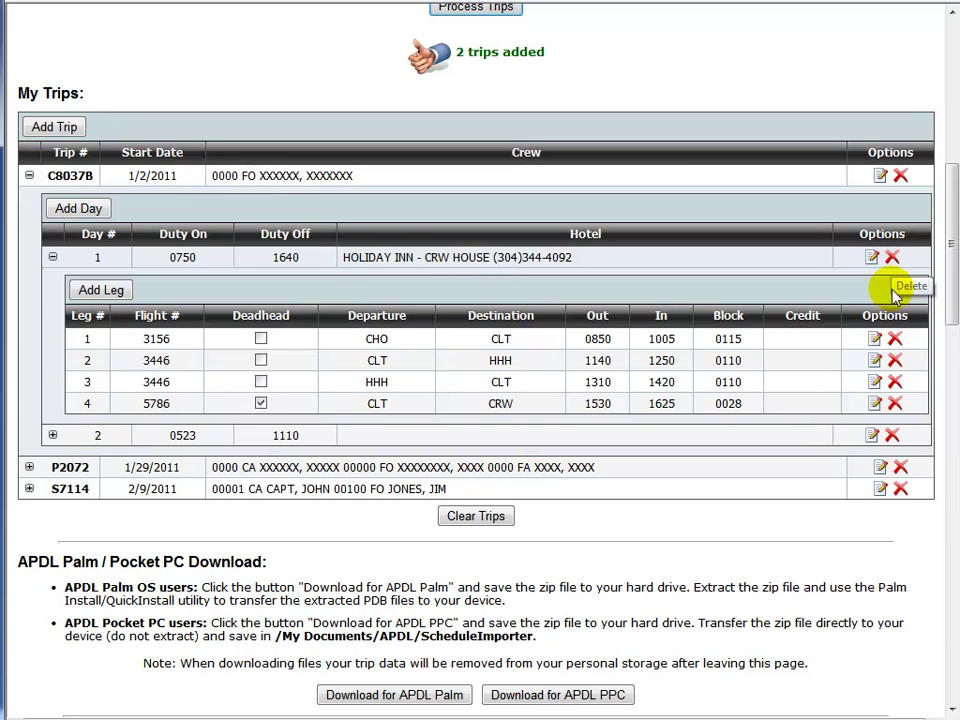
pyautogui.click(895, 341)
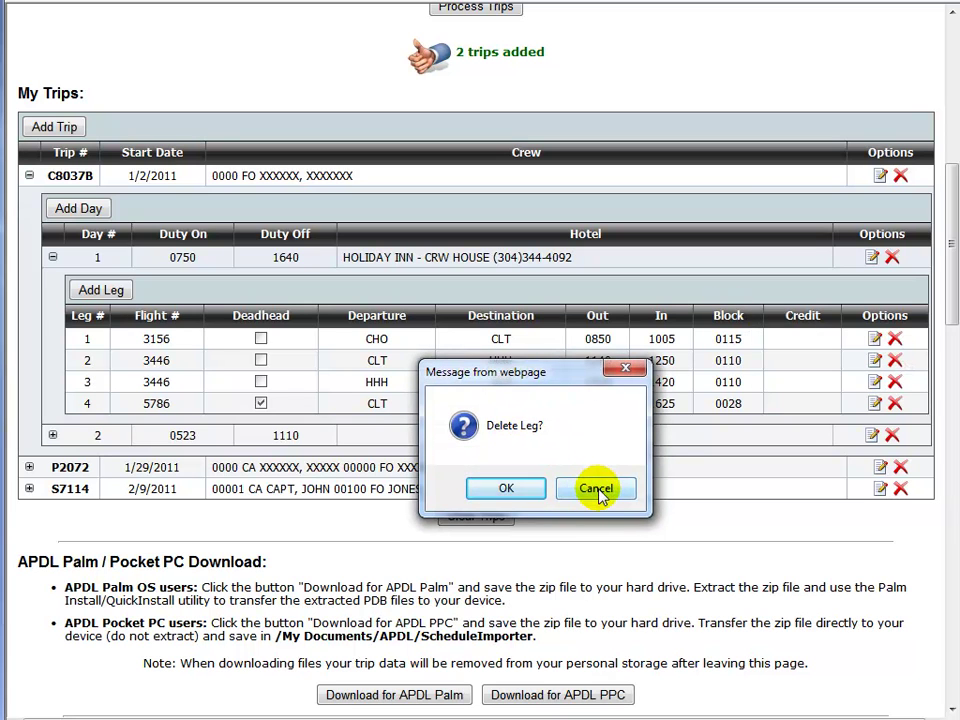
pyautogui.click(597, 490)
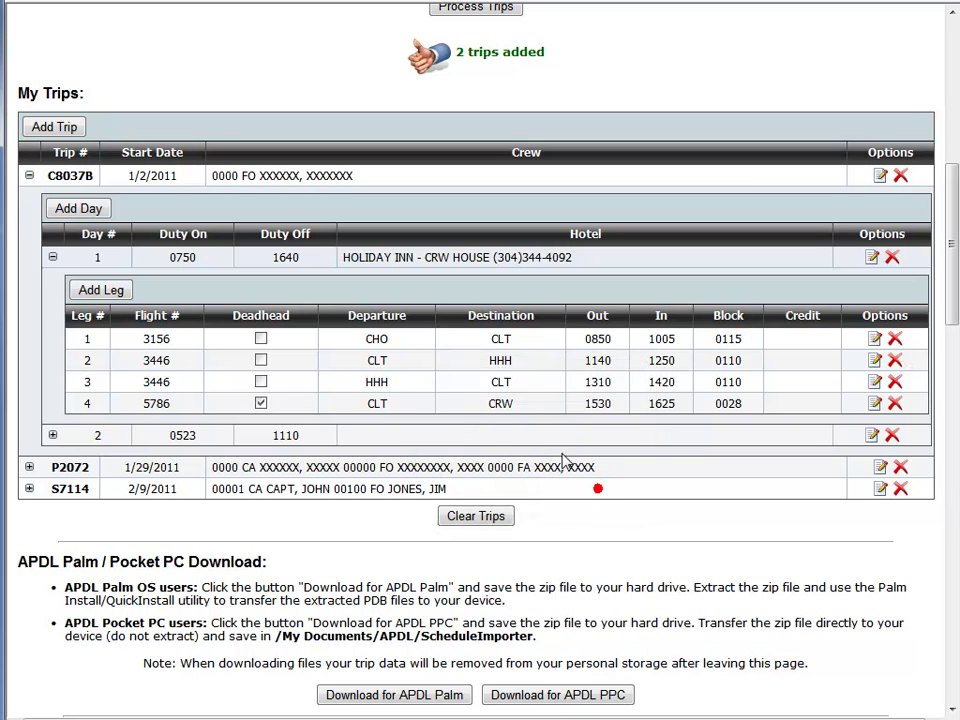
# - Change trip C8037B's start date to January 7 (01/07/2011) and save
pyautogui.click(880, 178)
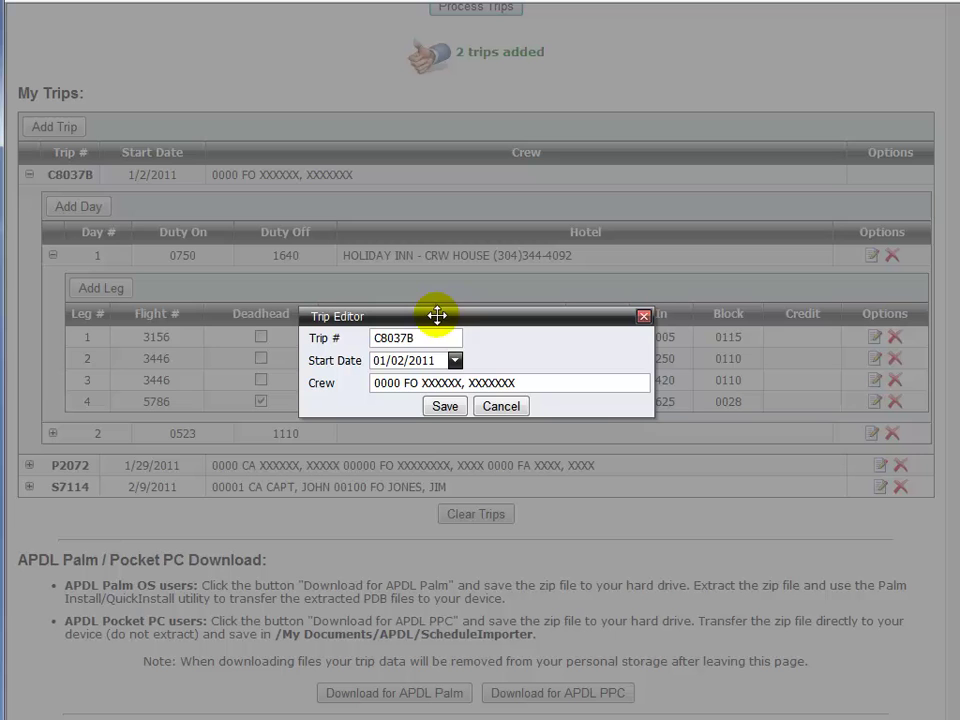
pyautogui.click(455, 360)
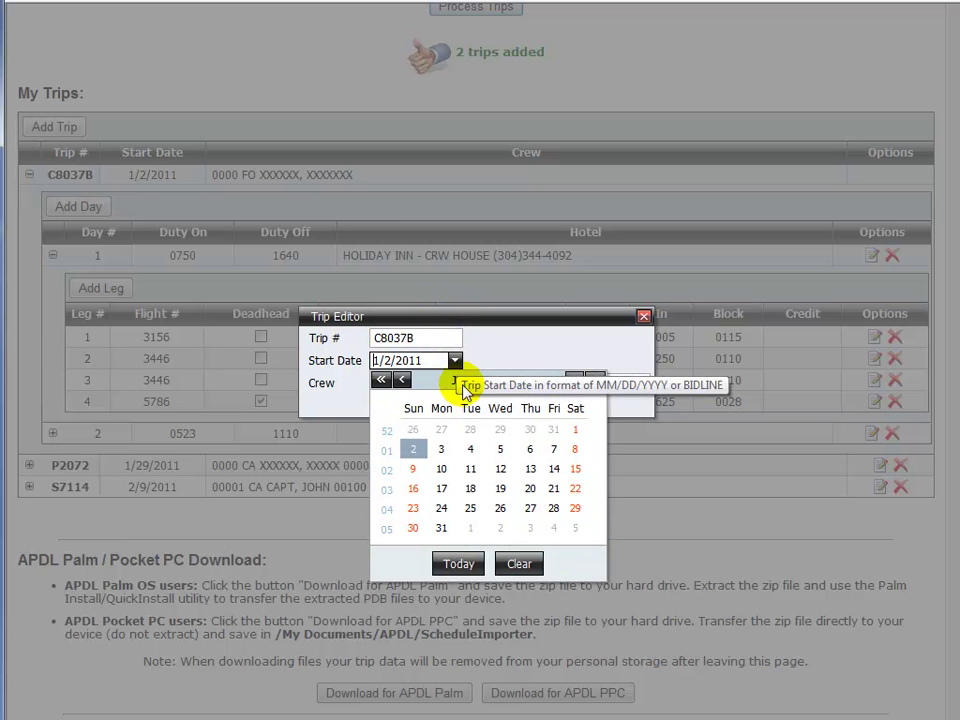
pyautogui.click(549, 449)
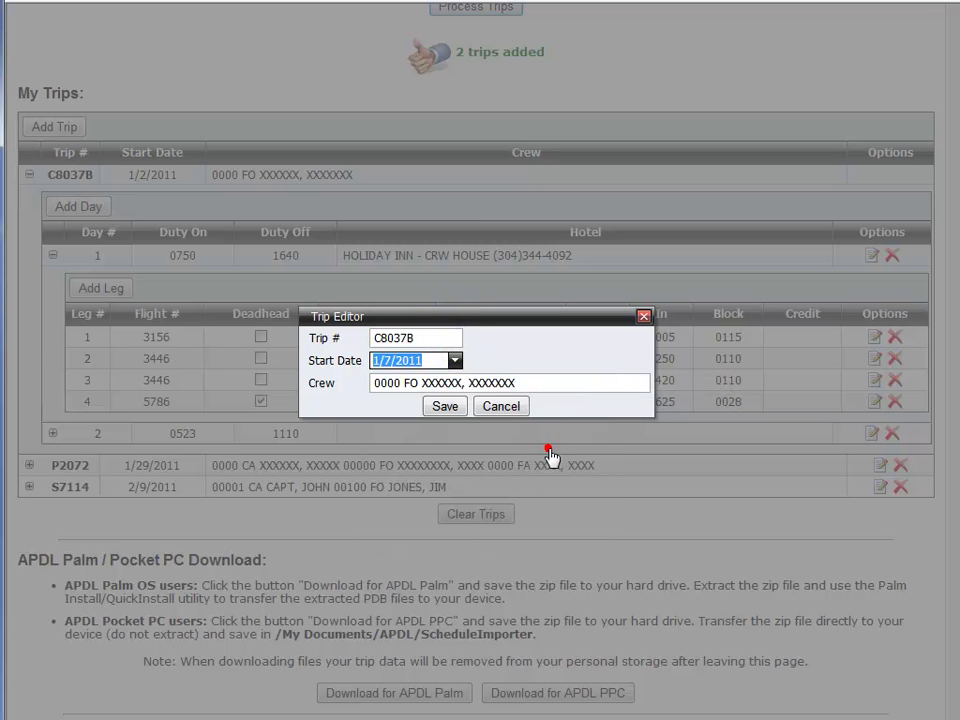
pyautogui.click(443, 407)
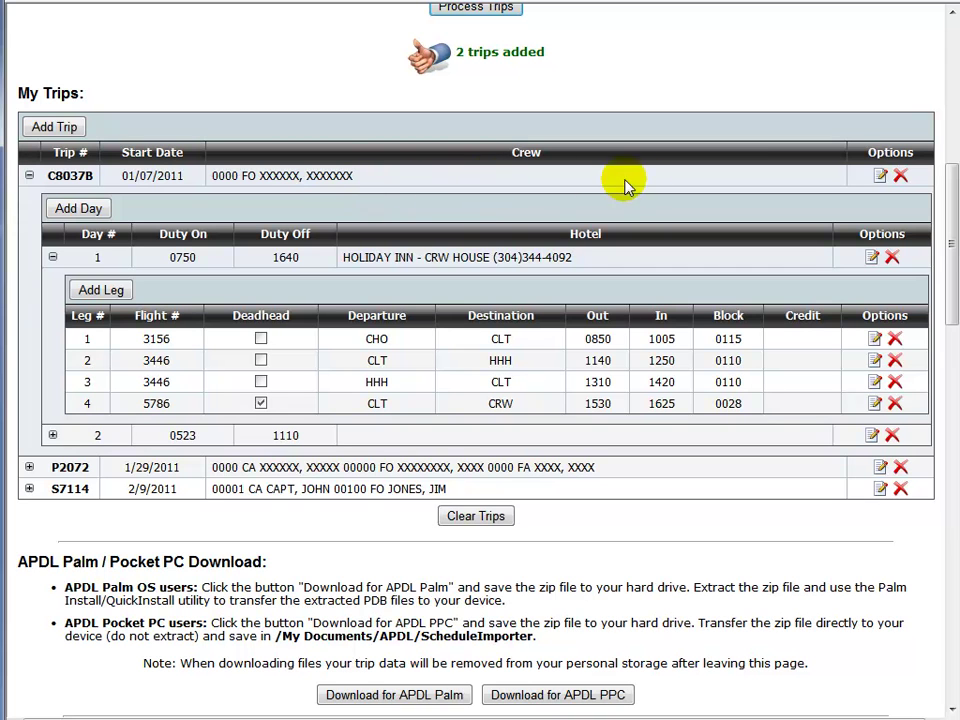
# - Clear trip C8037B's crew value and save the trip
pyautogui.click(877, 175)
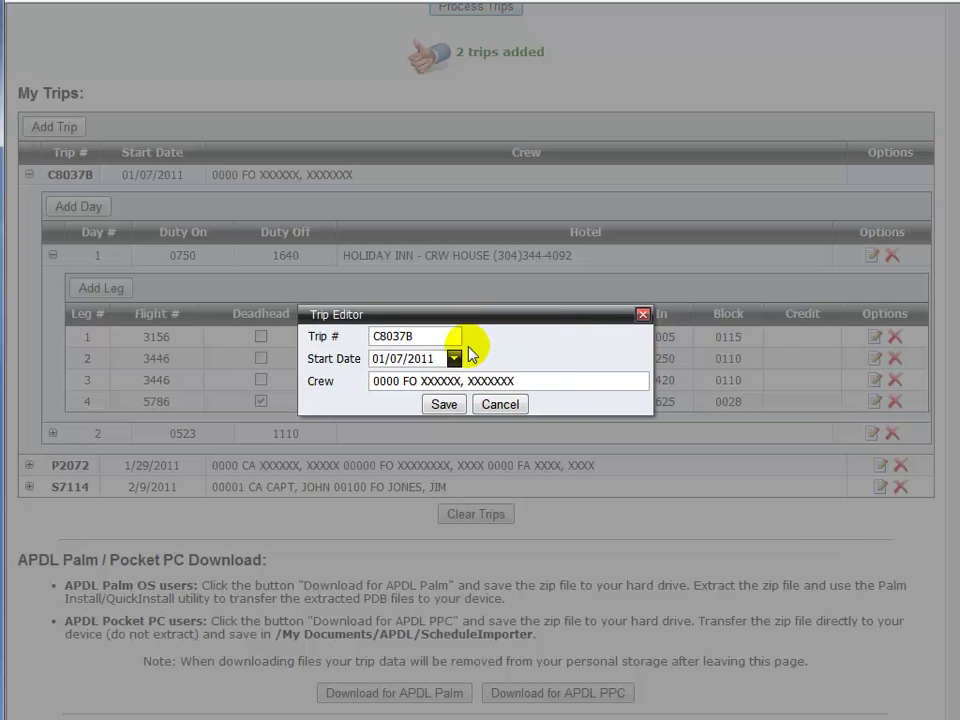
pyautogui.tripleClick(544, 375)
pyautogui.press('BackSpace')
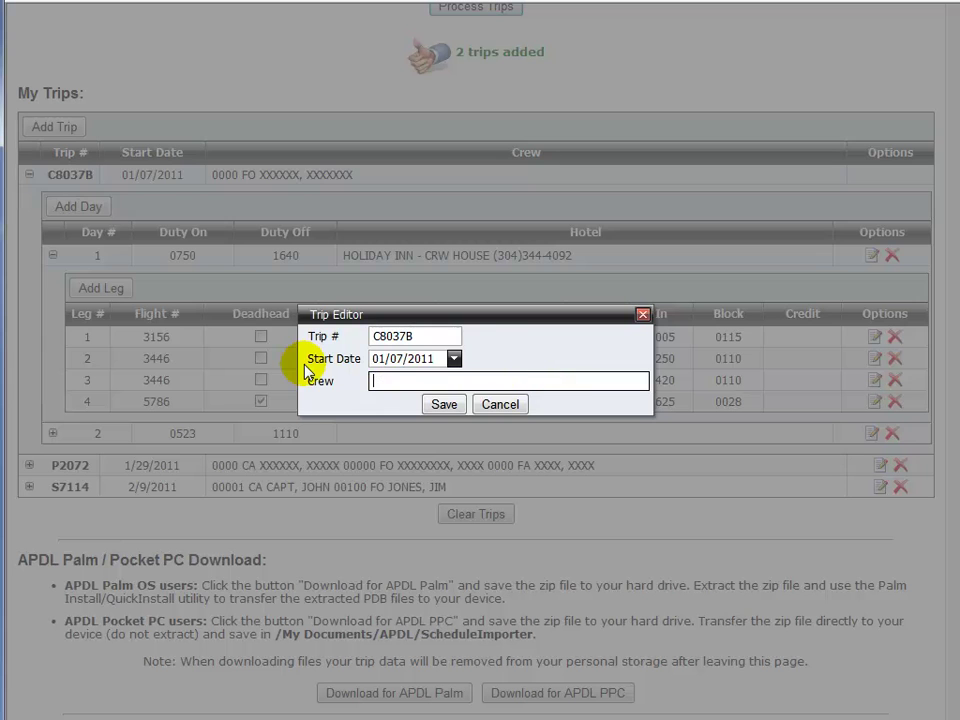
pyautogui.click(440, 406)
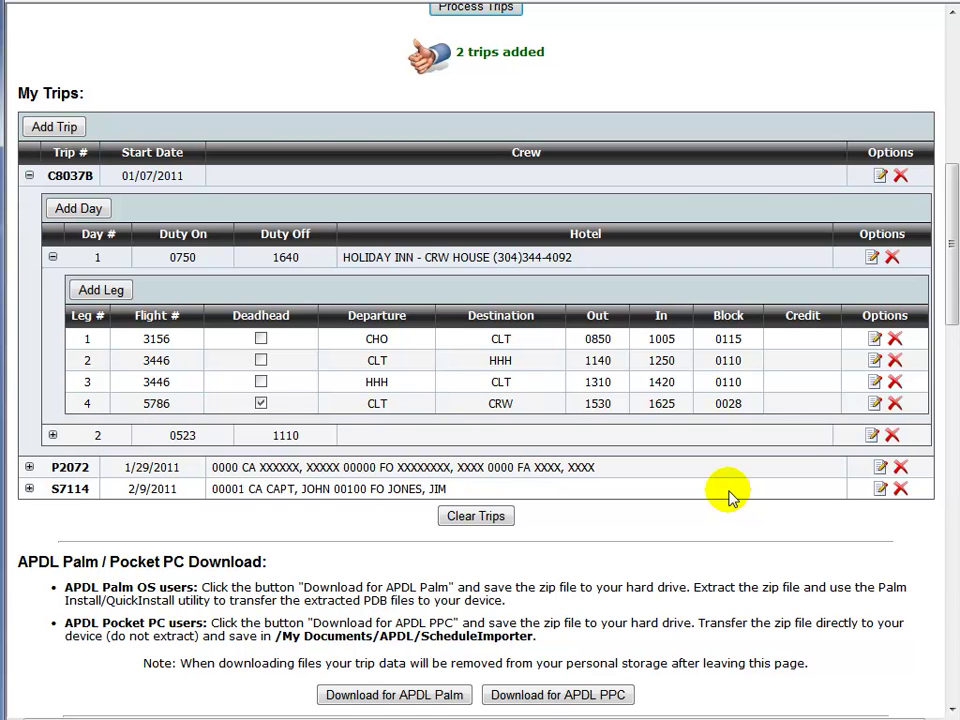
pyautogui.scroll(2, 730, 497)
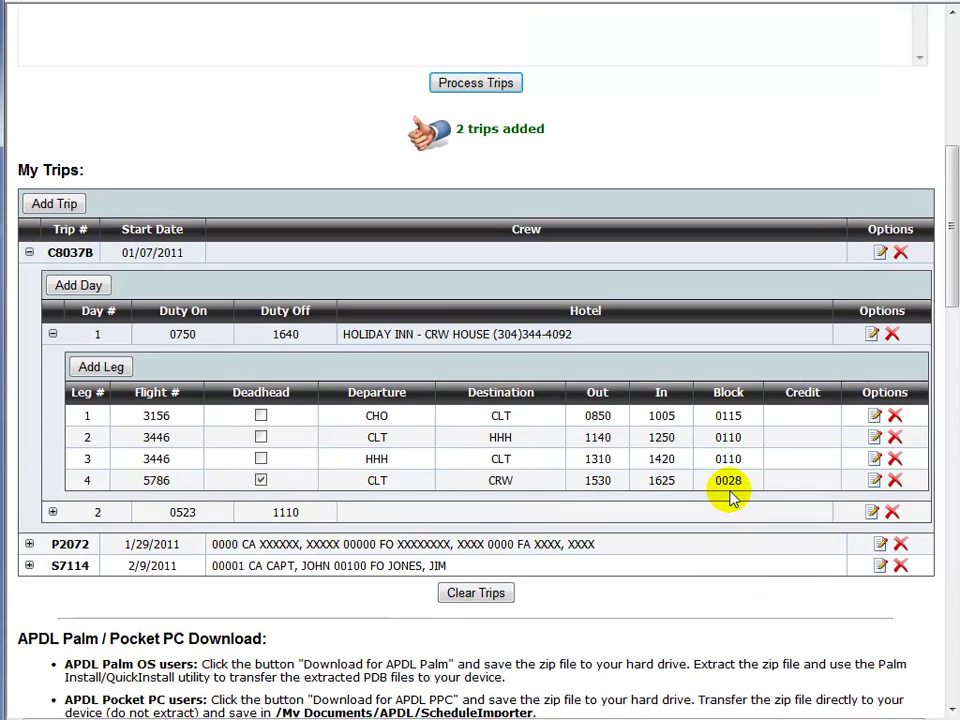
pyautogui.scroll(-1, 730, 497)
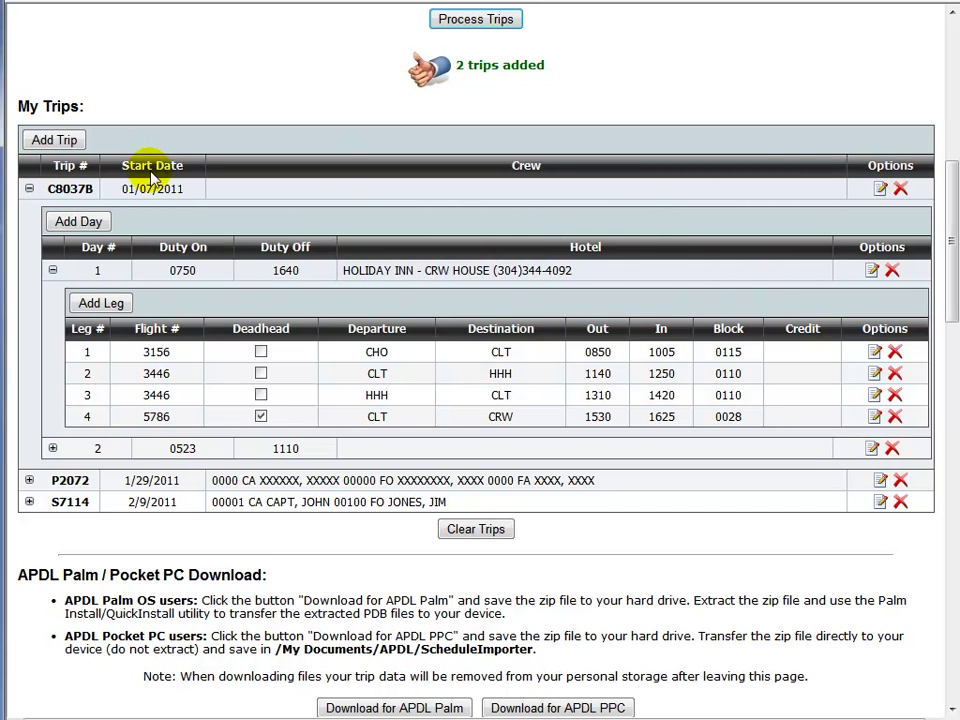
pyautogui.click(116, 303)
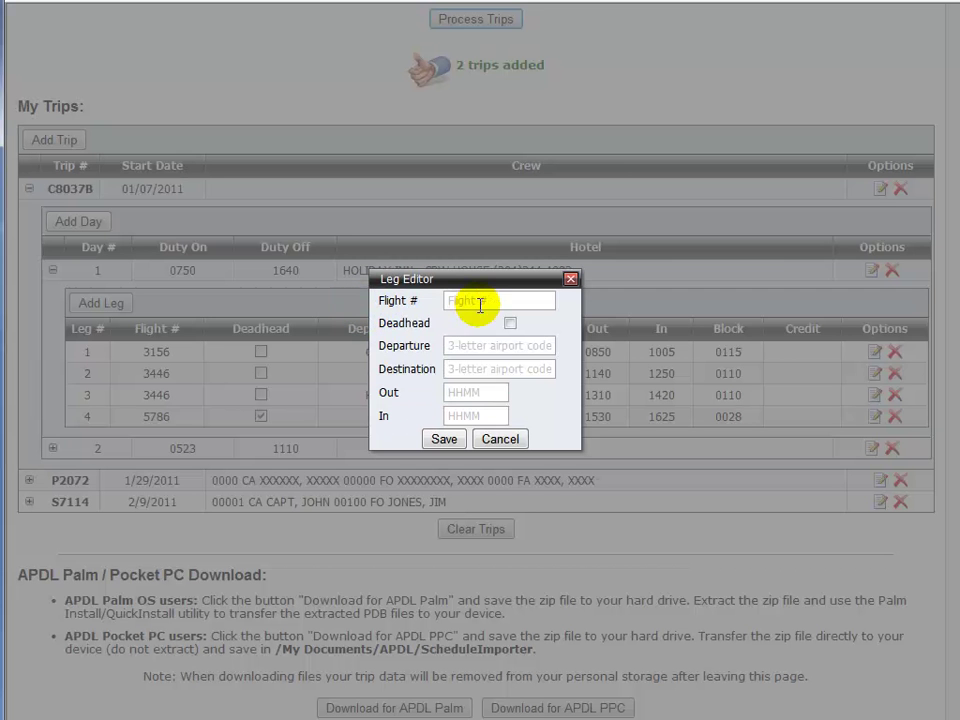
pyautogui.click(500, 440)
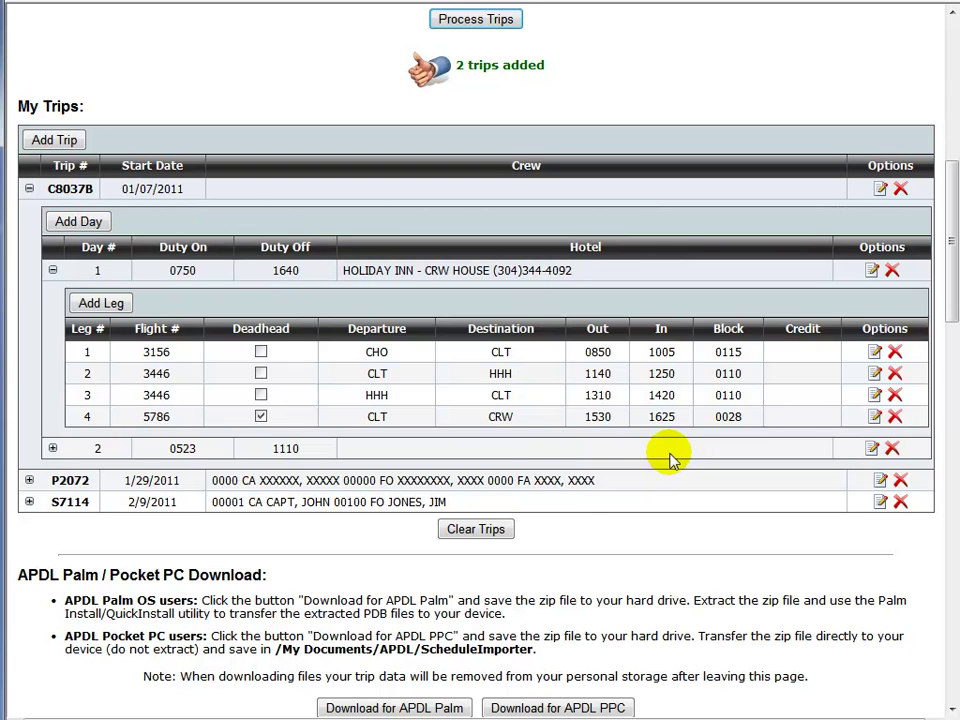
pyautogui.scroll(4, 670, 458)
pyautogui.click(473, 307)
pyautogui.scroll(-3, 508, 366)
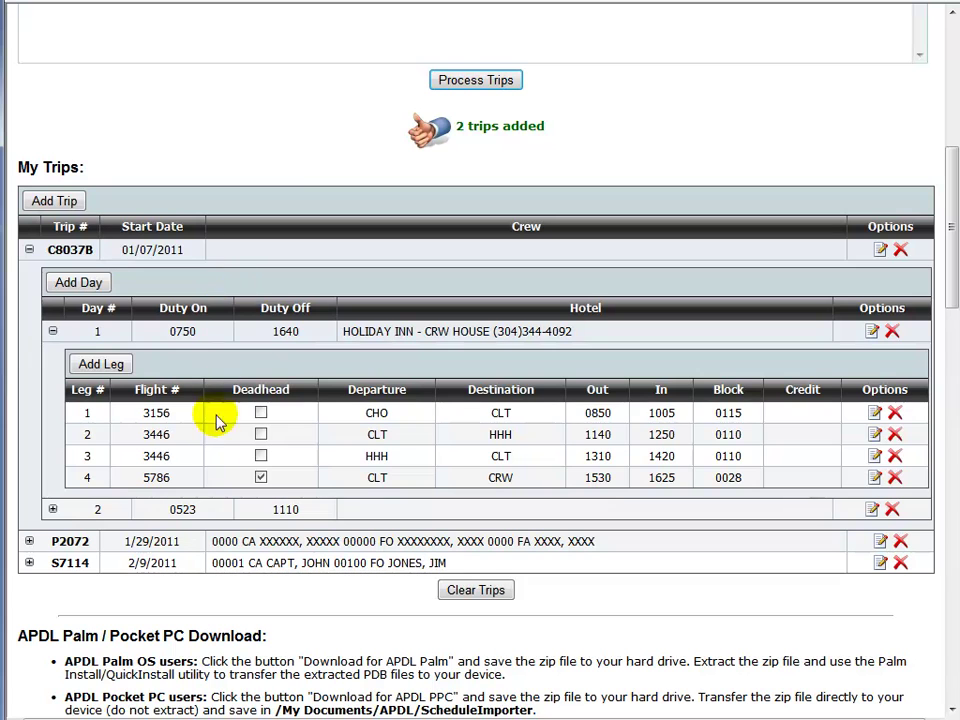
pyautogui.click(52, 331)
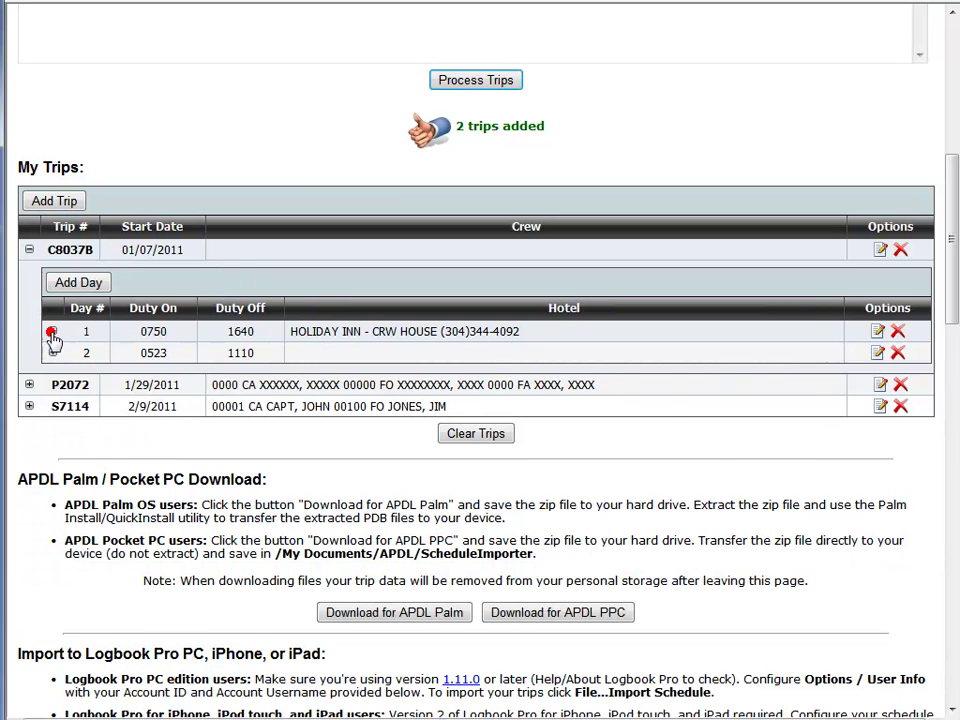
pyautogui.click(52, 331)
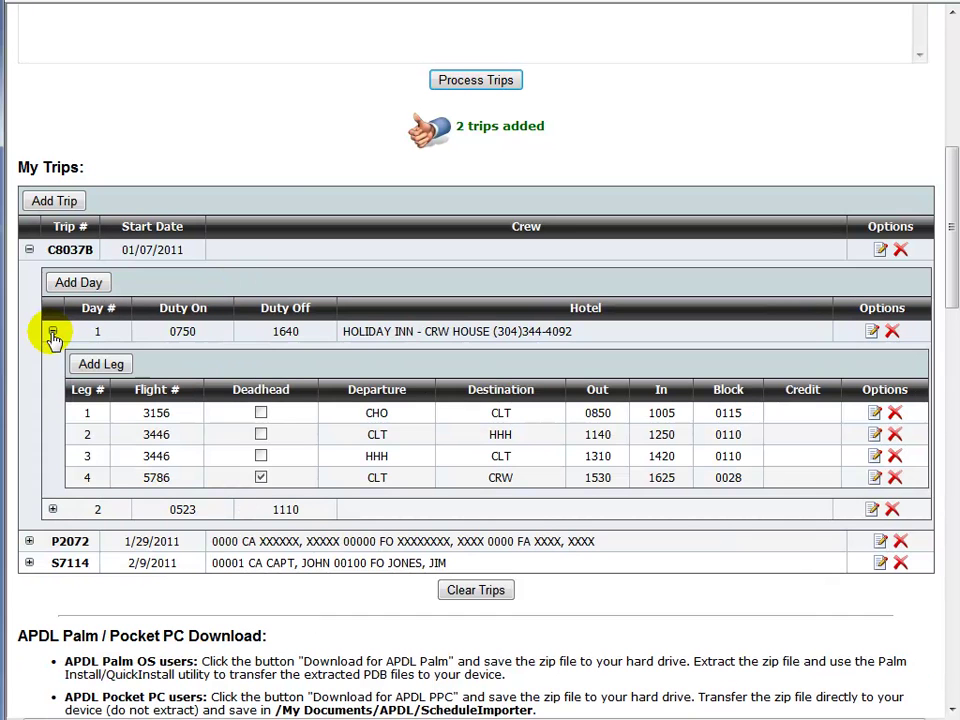
pyautogui.click(52, 509)
pyautogui.scroll(-1, 487, 483)
pyautogui.scroll(-2, 487, 483)
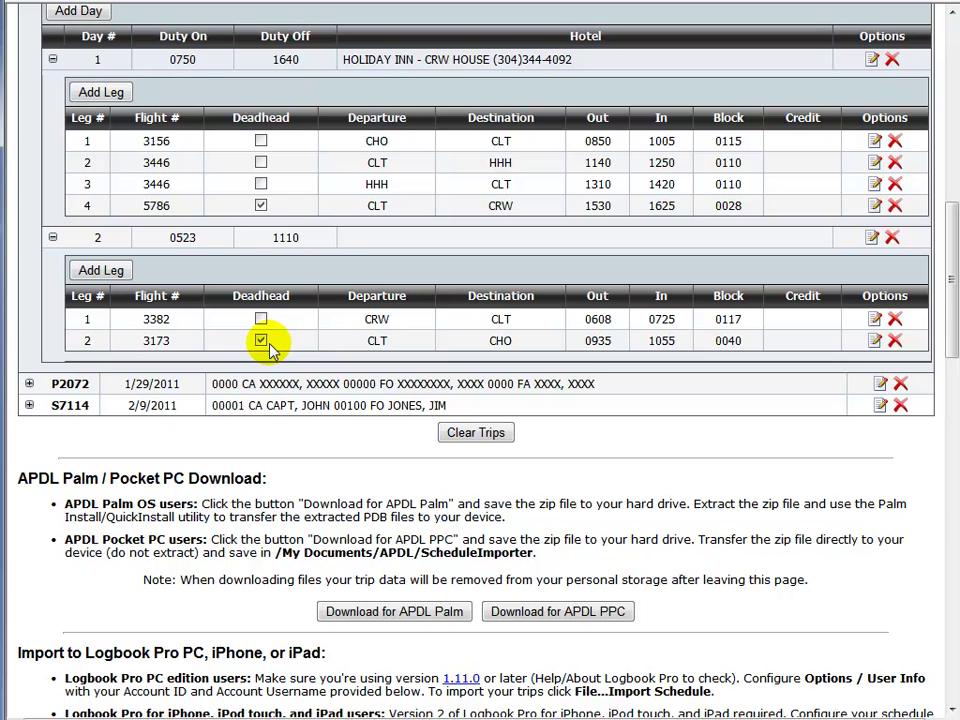
pyautogui.click(873, 340)
pyautogui.click(511, 324)
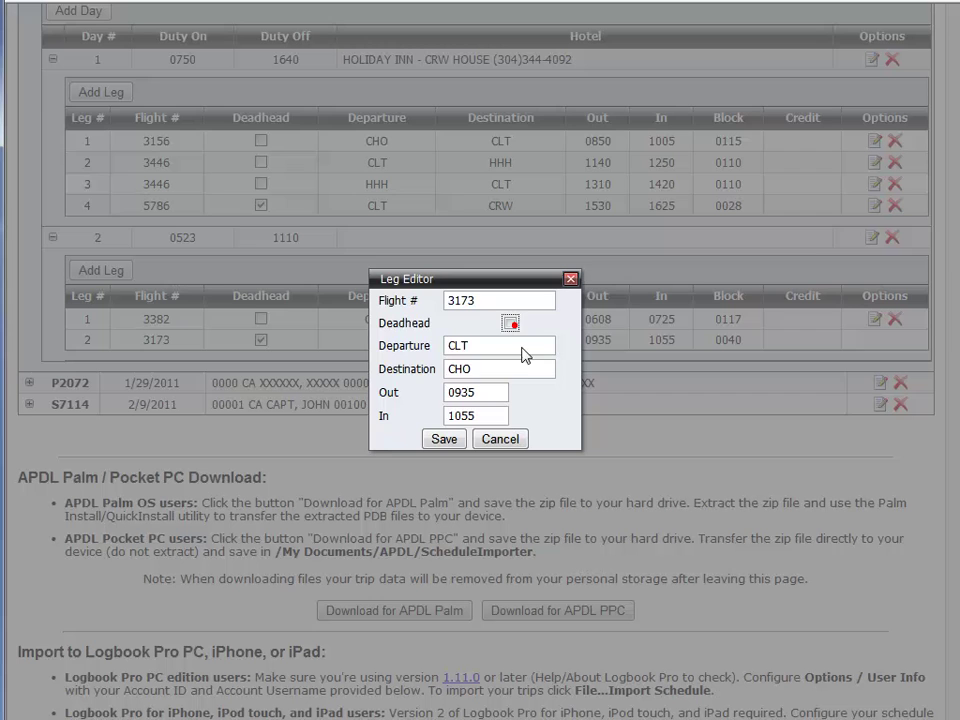
pyautogui.click(441, 438)
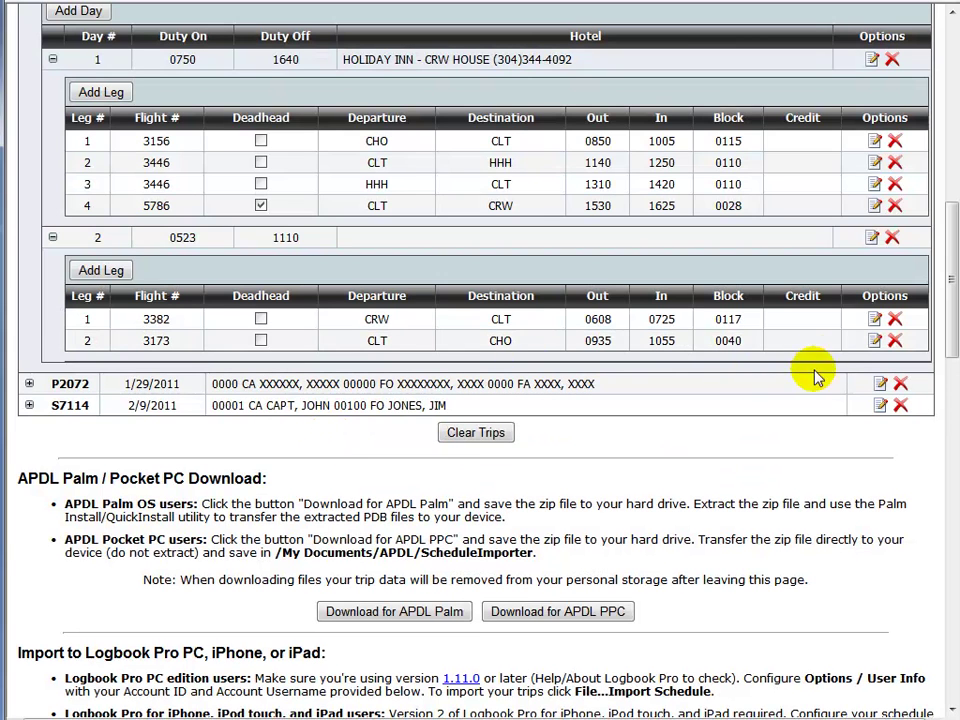
pyautogui.click(873, 340)
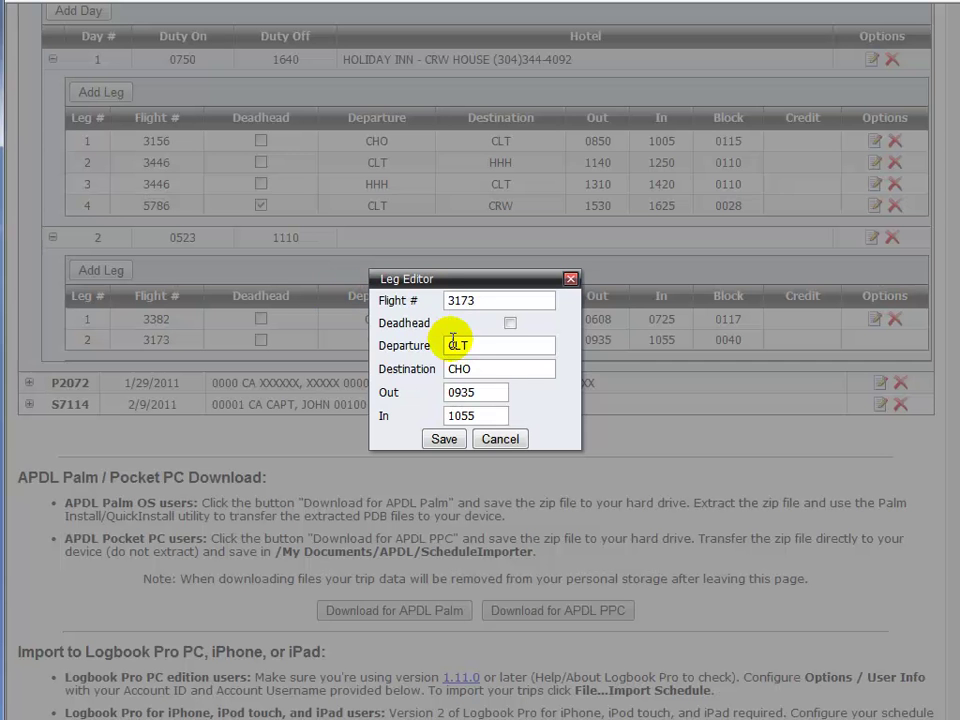
pyautogui.click(510, 324)
pyautogui.click(442, 439)
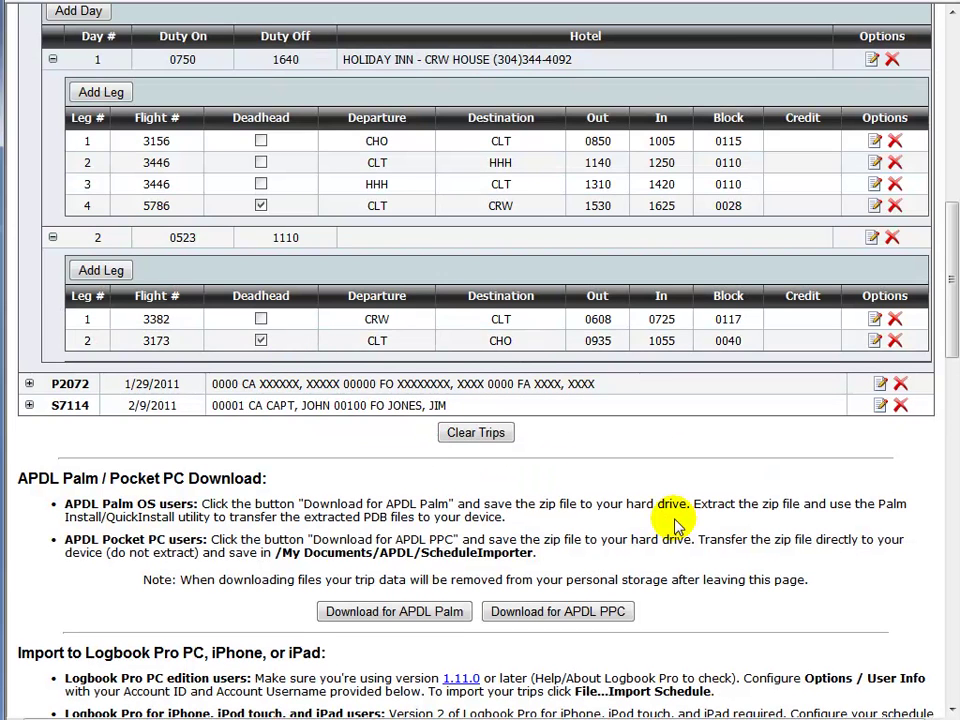
pyautogui.scroll(-4, 675, 482)
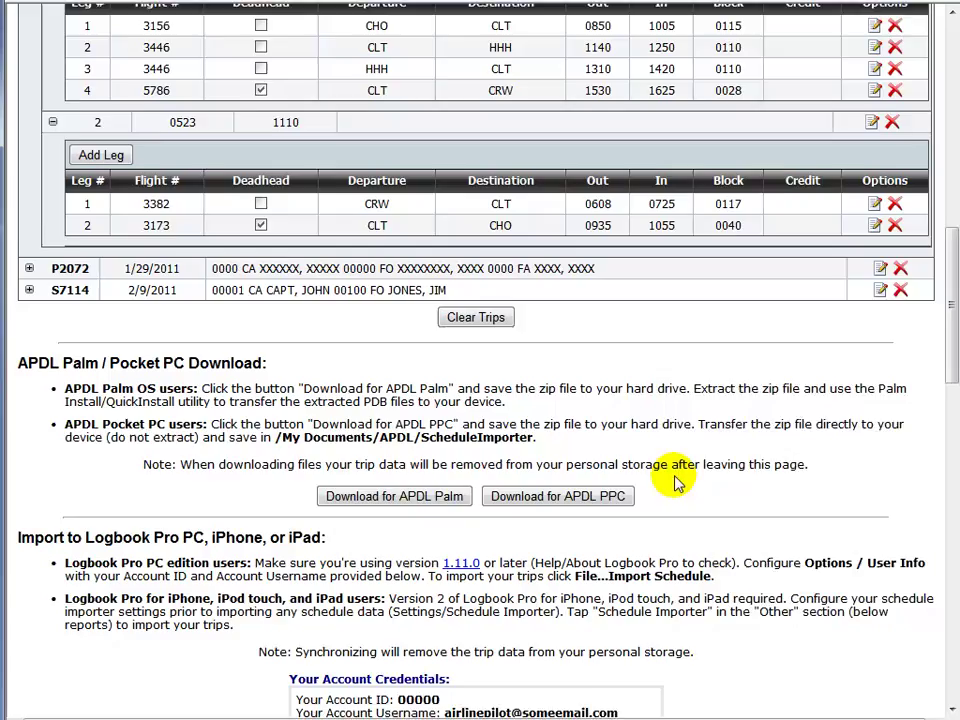
pyautogui.scroll(3, 676, 480)
pyautogui.scroll(12, 675, 482)
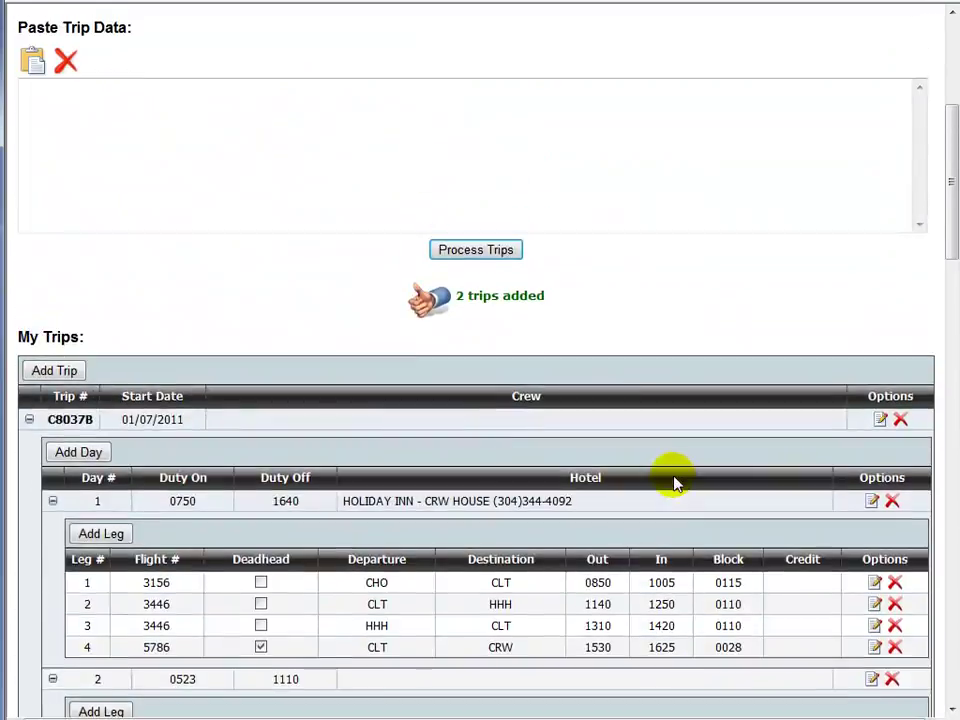
pyautogui.scroll(-2, 365, 440)
pyautogui.scroll(-5, 589, 418)
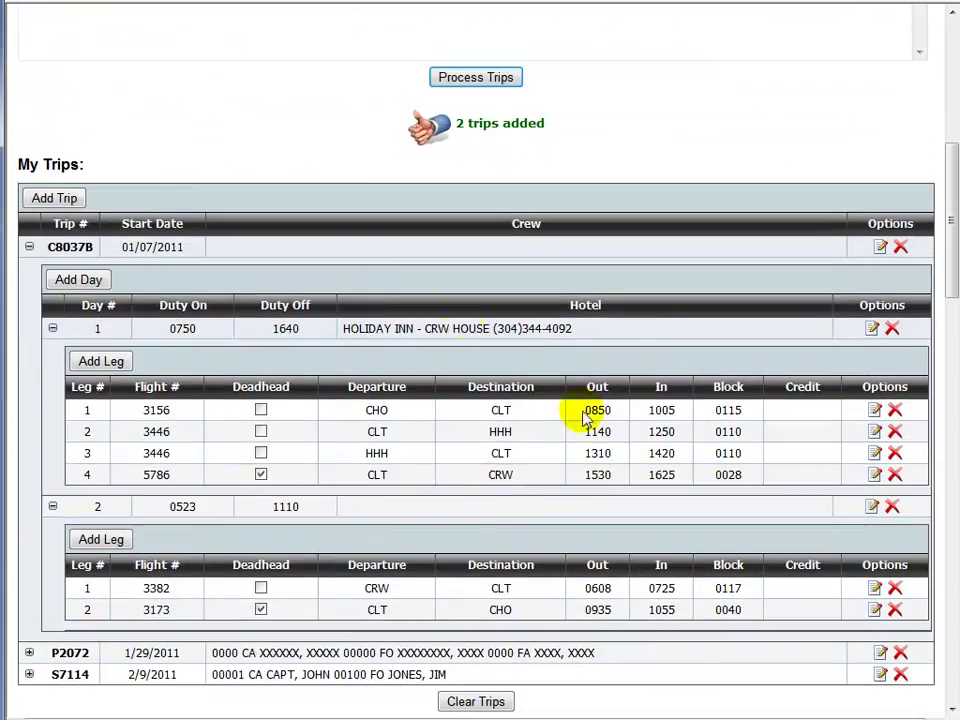
pyautogui.scroll(-9, 536, 476)
pyautogui.scroll(-1, 536, 480)
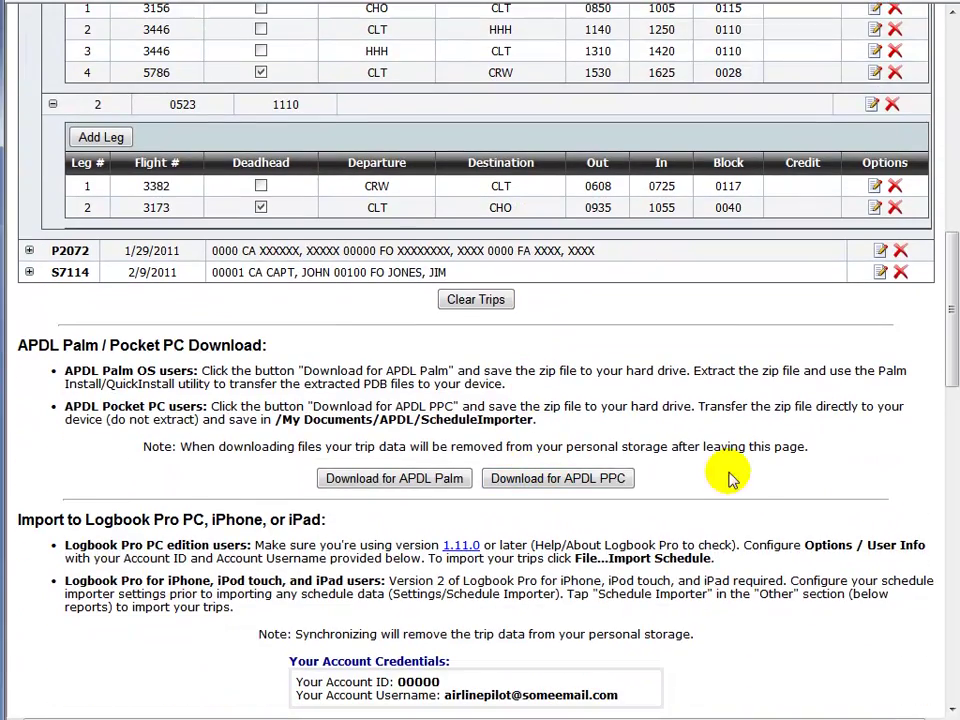
pyautogui.scroll(-3, 755, 497)
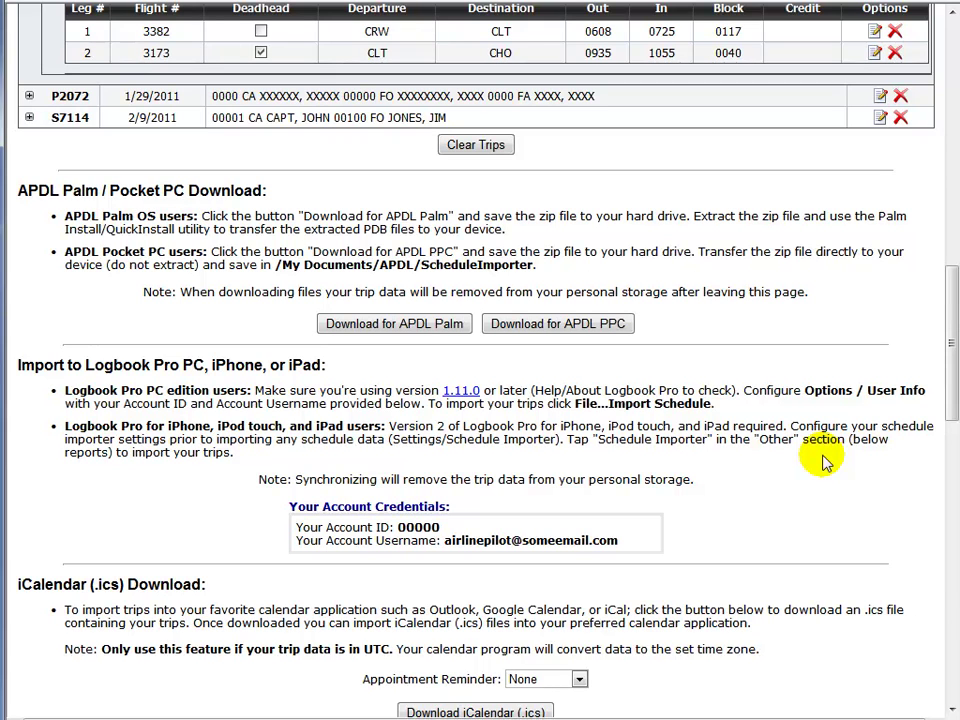
pyautogui.moveTo(533, 263); pyautogui.dragTo(283, 265)
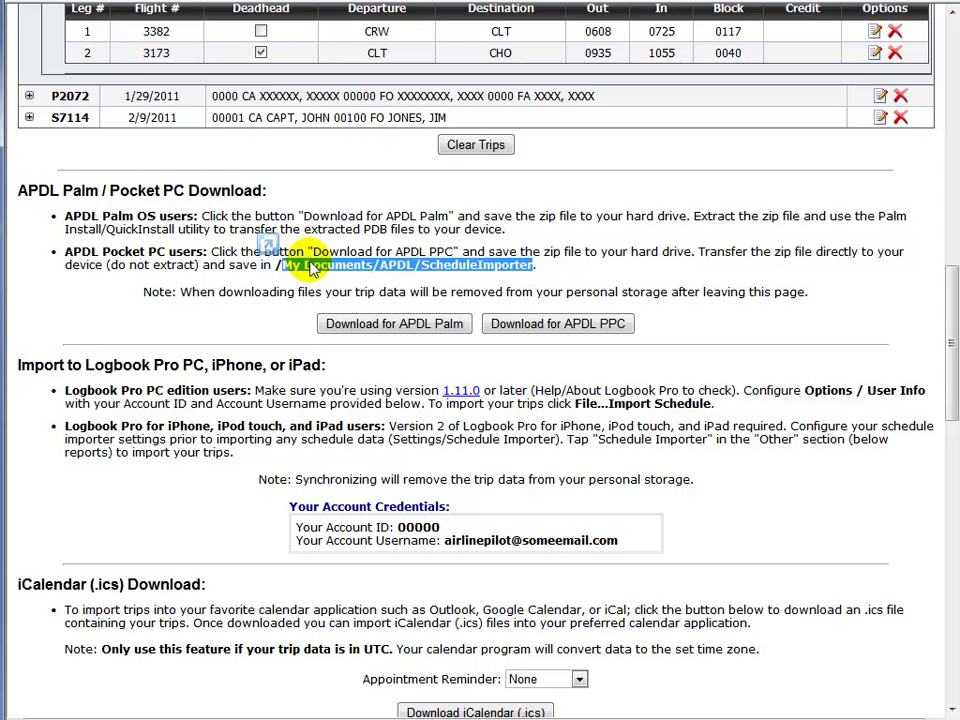
pyautogui.click(640, 293)
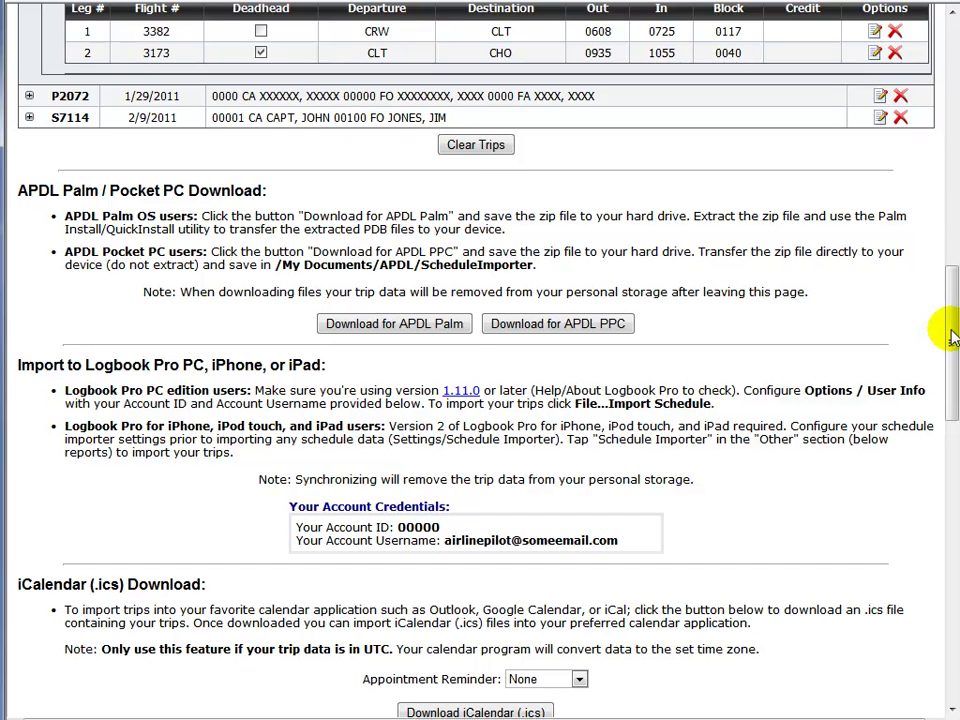
pyautogui.moveTo(952, 338); pyautogui.dragTo(940, 381)
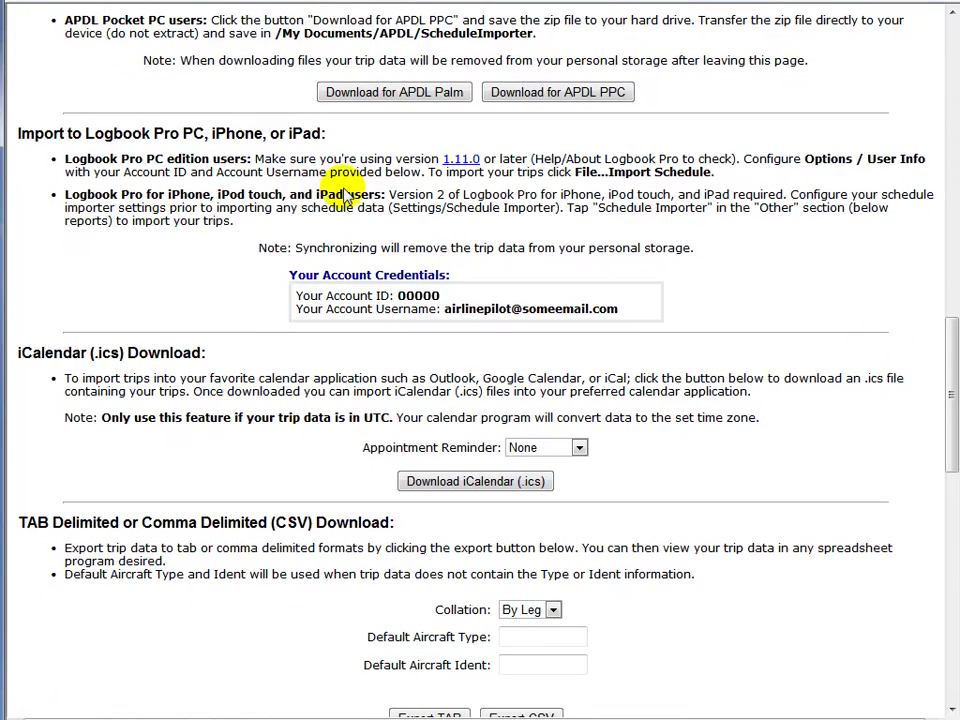
pyautogui.moveTo(201, 133); pyautogui.dragTo(74, 128)
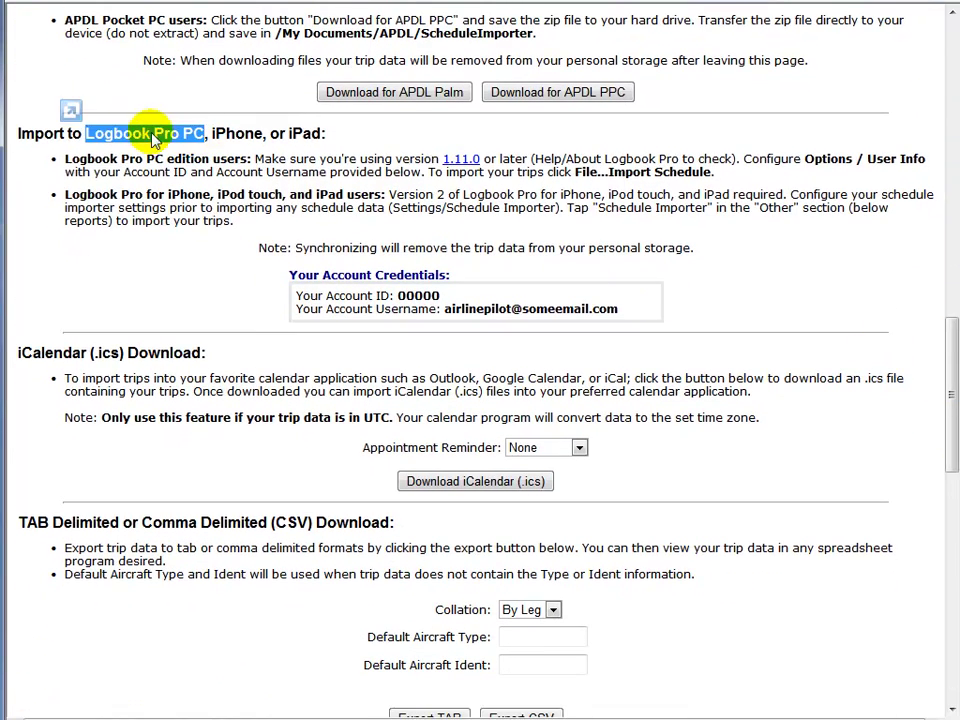
pyautogui.click(157, 130)
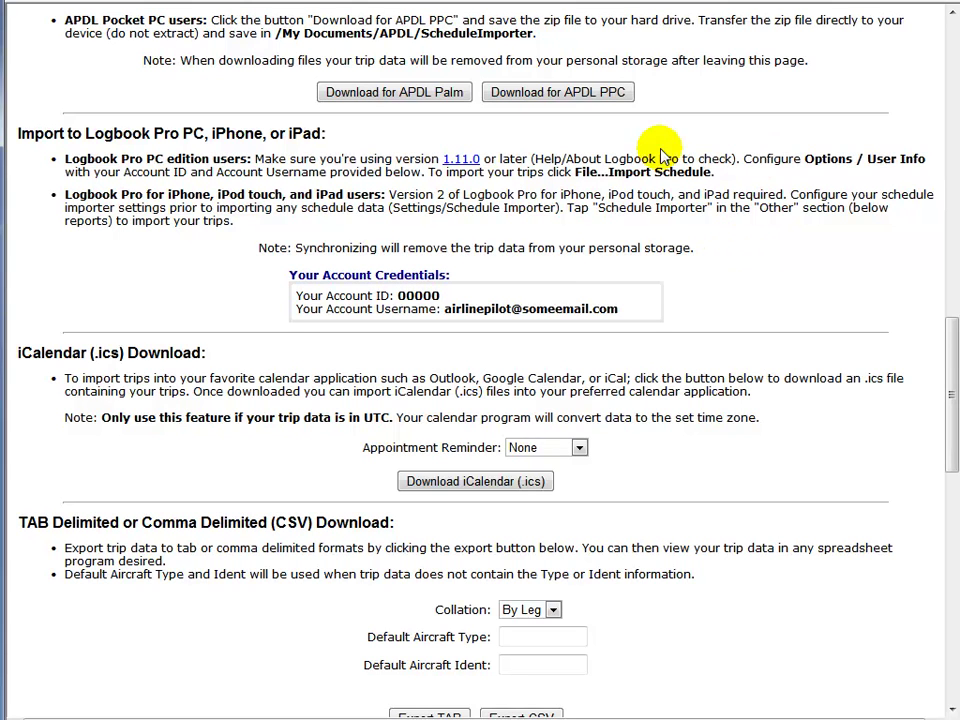
pyautogui.moveTo(653, 172)
pyautogui.mouseDown()
pyautogui.moveTo(576, 168)
pyautogui.moveTo(677, 174)
pyautogui.mouseUp()
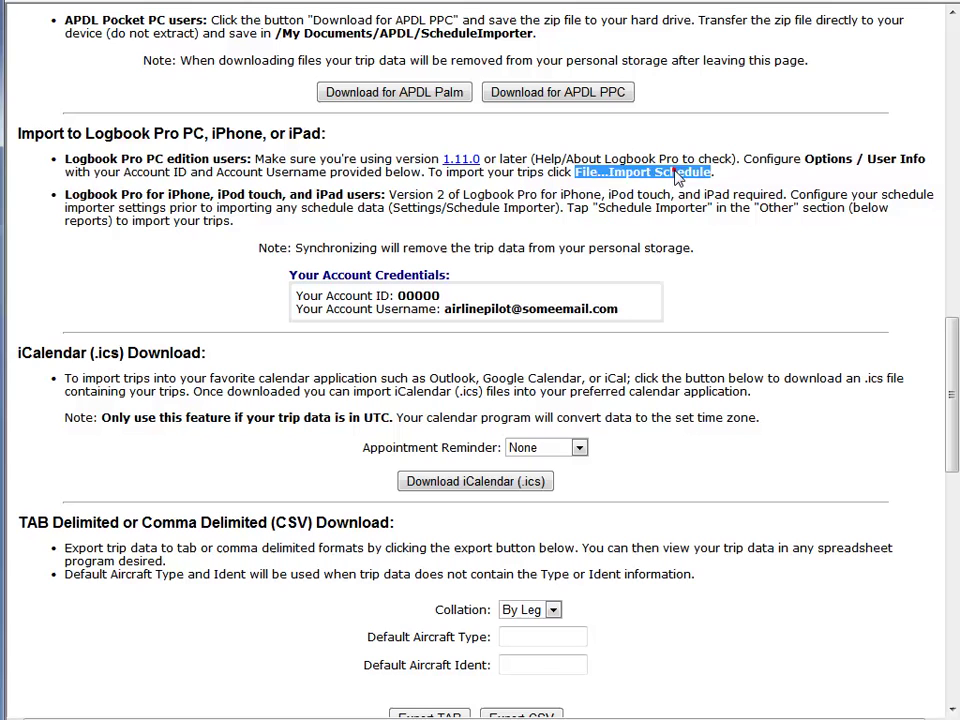
pyautogui.click(679, 173)
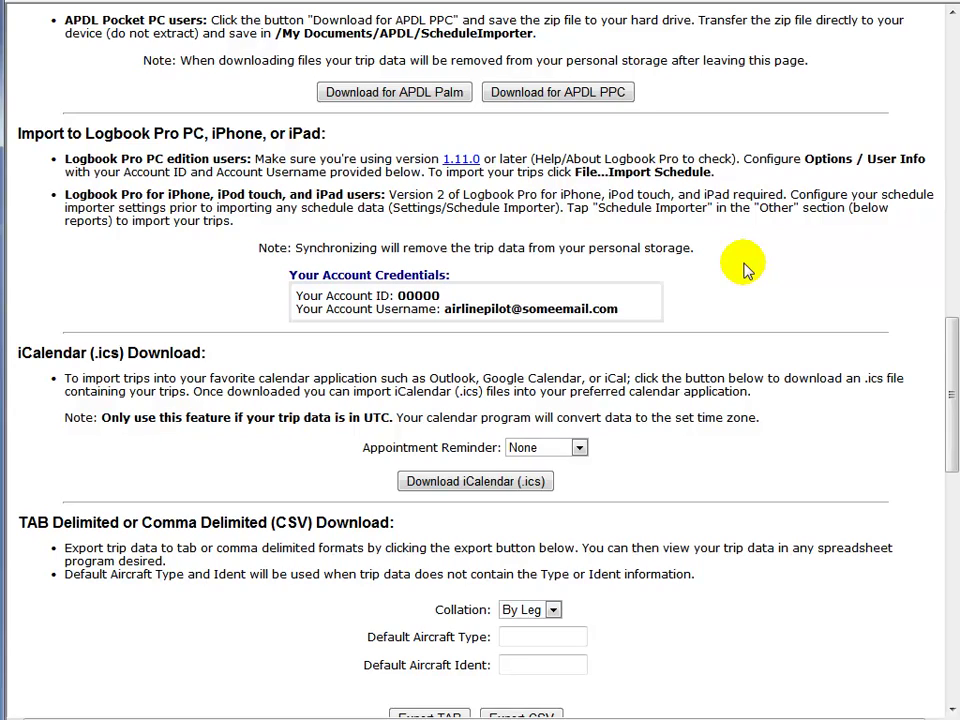
pyautogui.scroll(6, 685, 360)
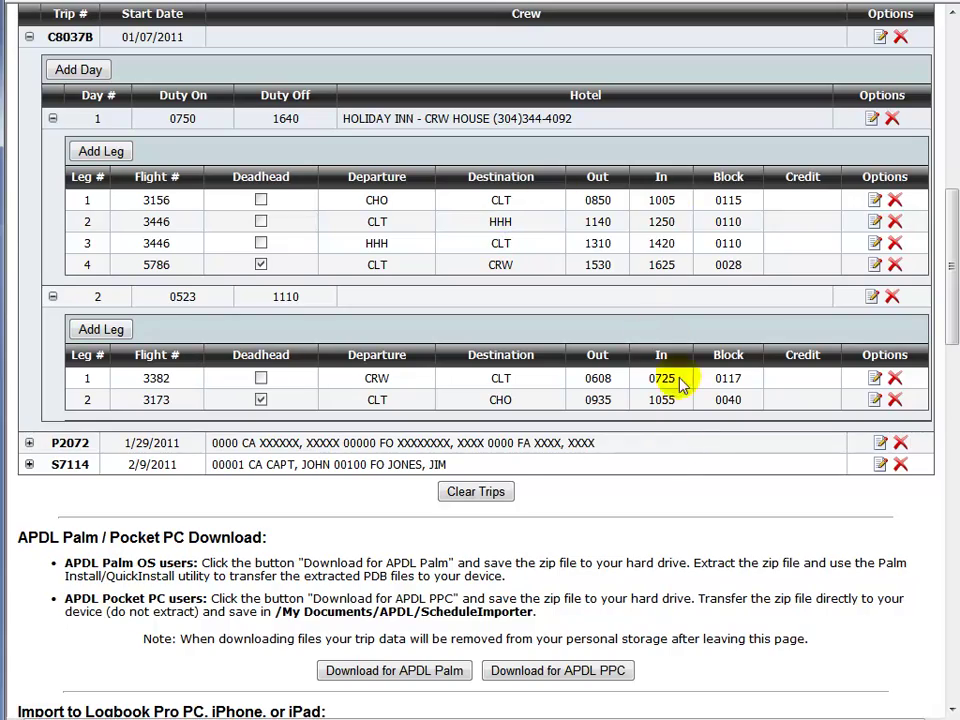
pyautogui.scroll(-10, 684, 458)
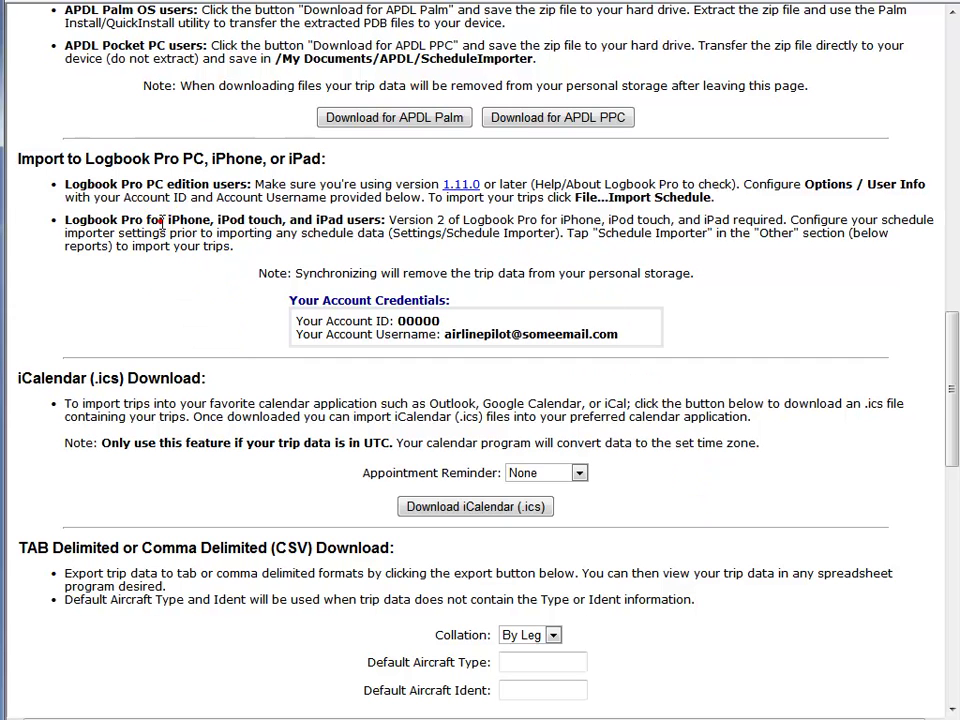
pyautogui.moveTo(148, 221); pyautogui.dragTo(339, 217)
pyautogui.click(365, 214)
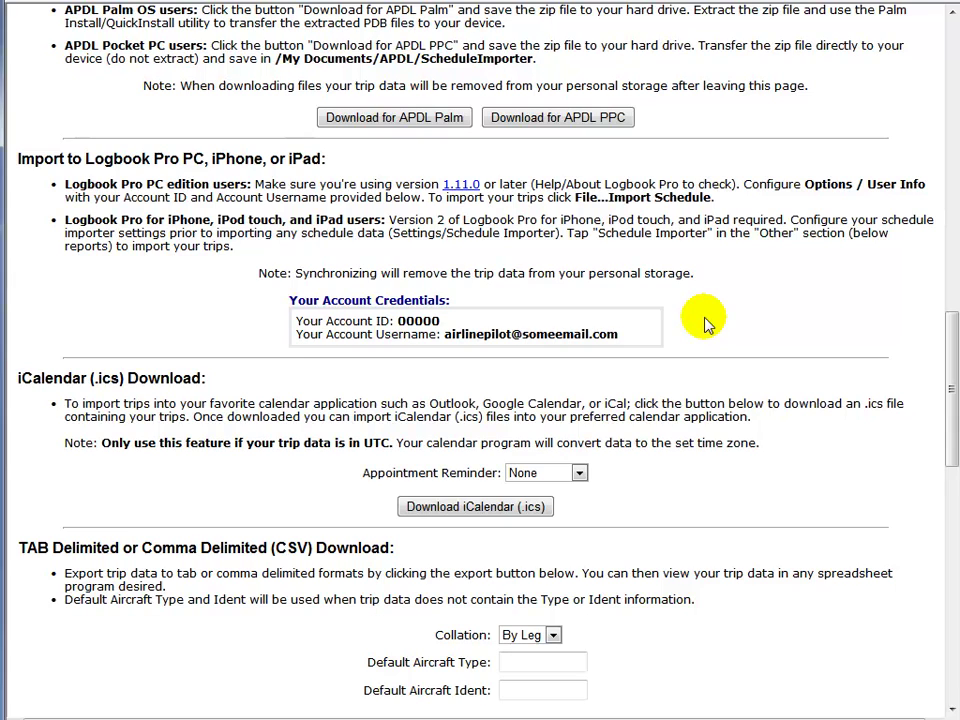
# - Choose 2 Hours as the iCalendar Appointment Reminder lead time
pyautogui.scroll(-3, 694, 310)
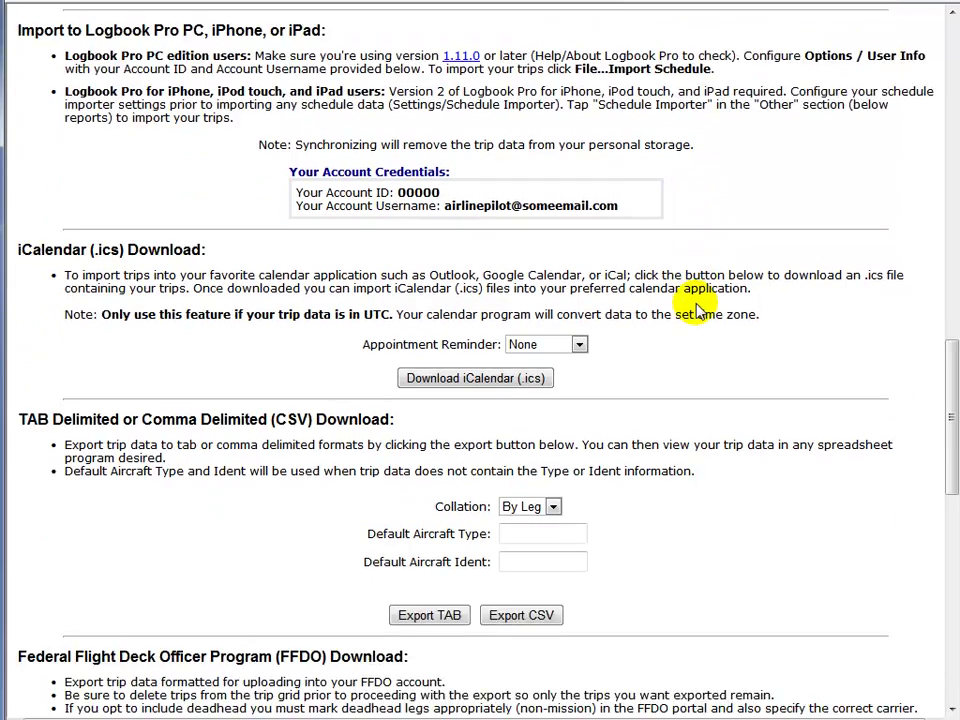
pyautogui.scroll(-3, 694, 310)
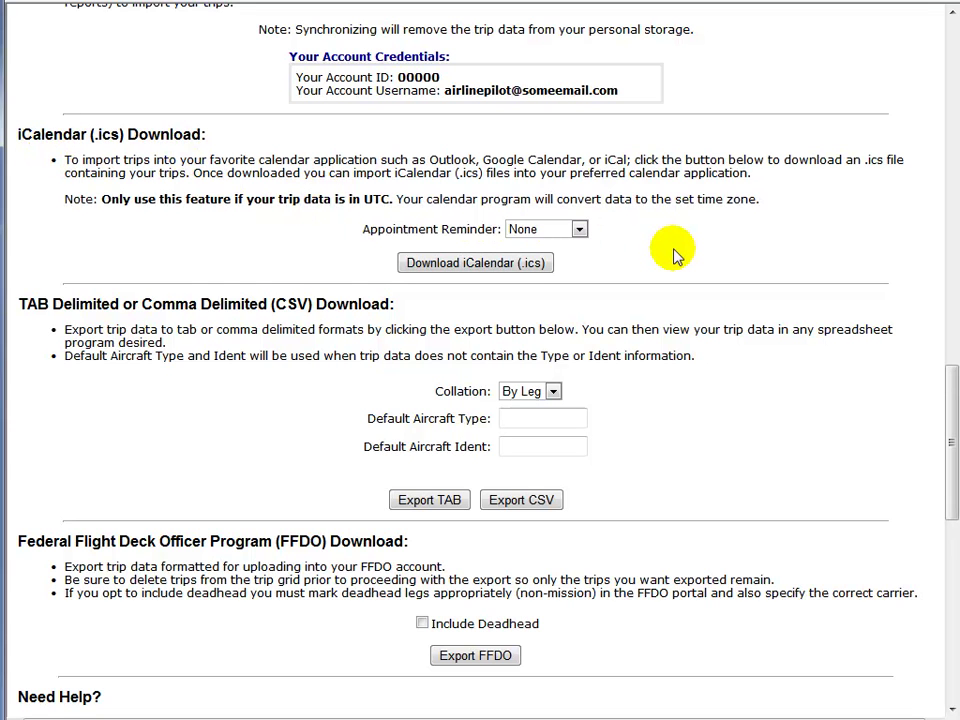
pyautogui.click(579, 229)
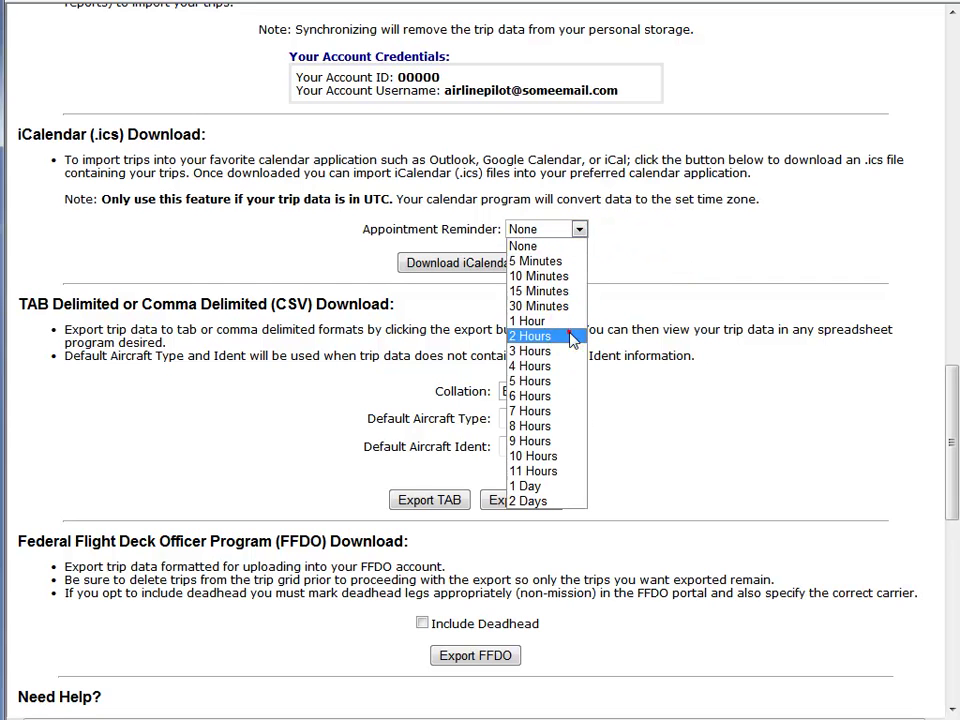
pyautogui.click(555, 336)
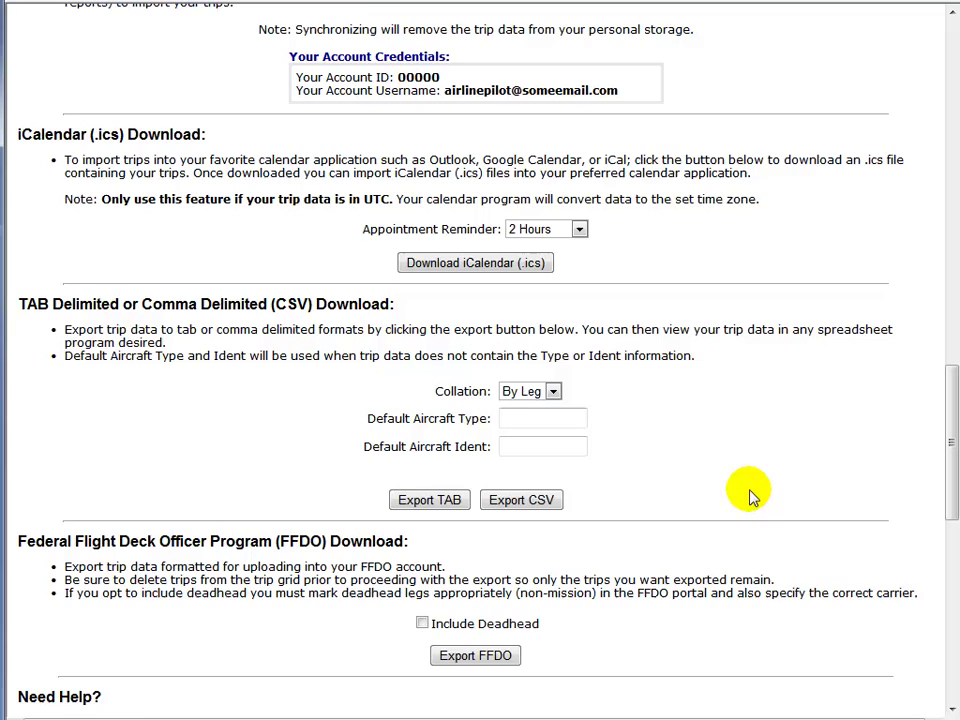
pyautogui.scroll(-1, 752, 490)
pyautogui.scroll(2, 752, 490)
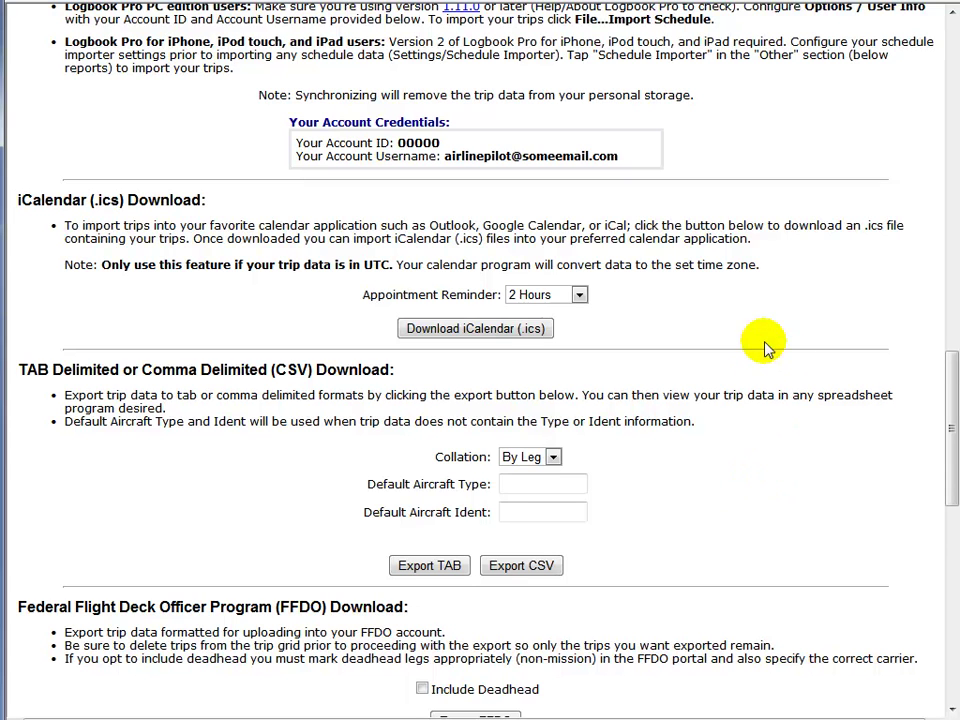
pyautogui.scroll(5, 735, 450)
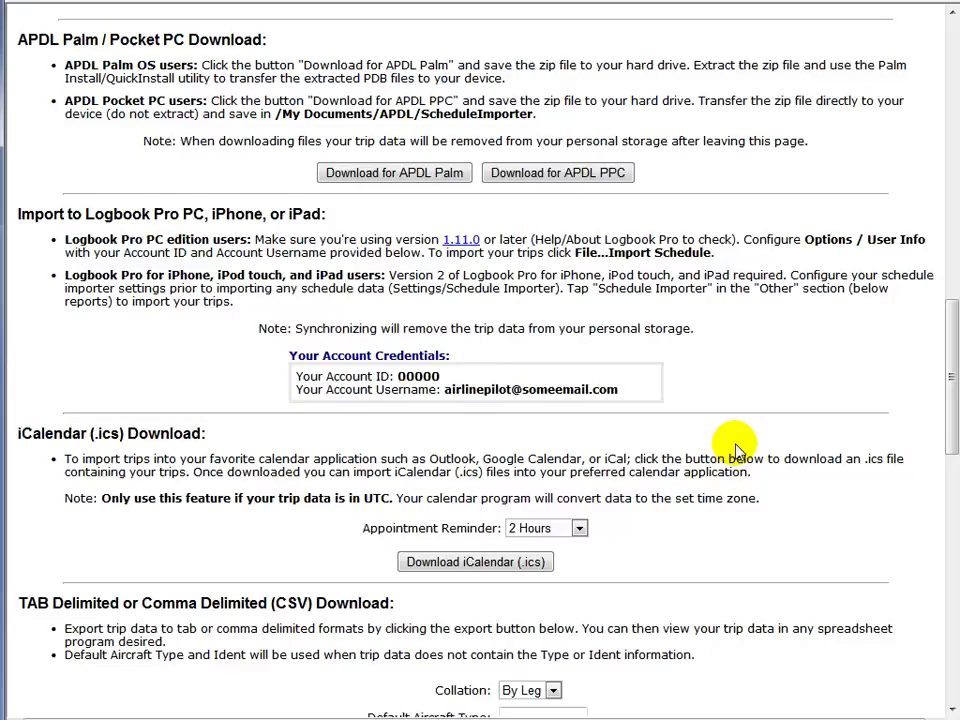
pyautogui.scroll(3, 735, 450)
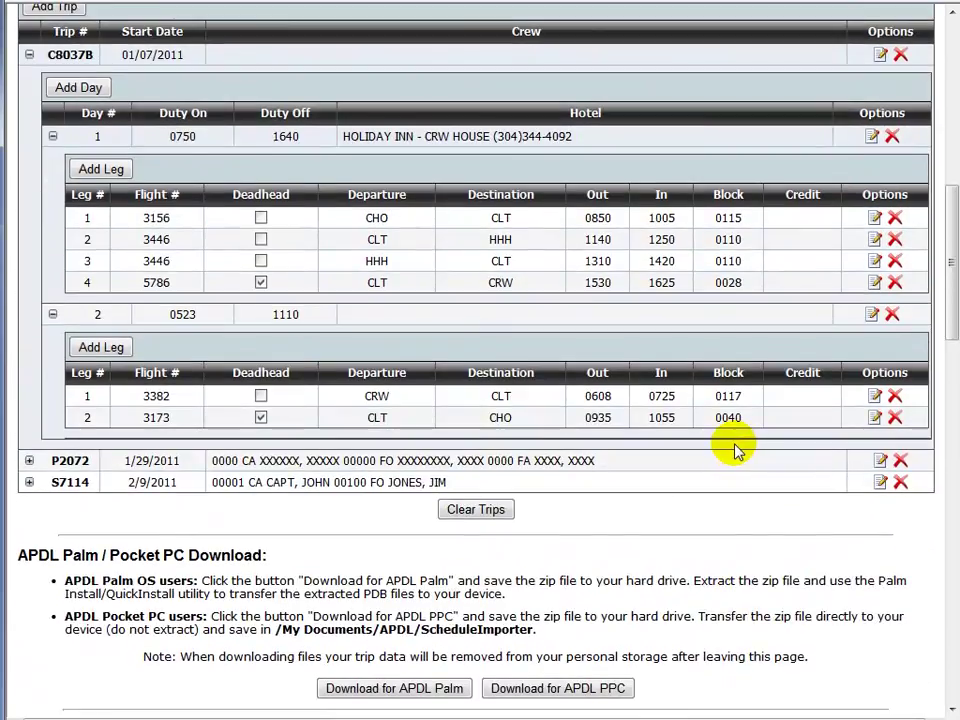
pyautogui.scroll(-4, 735, 450)
pyautogui.scroll(-3, 735, 450)
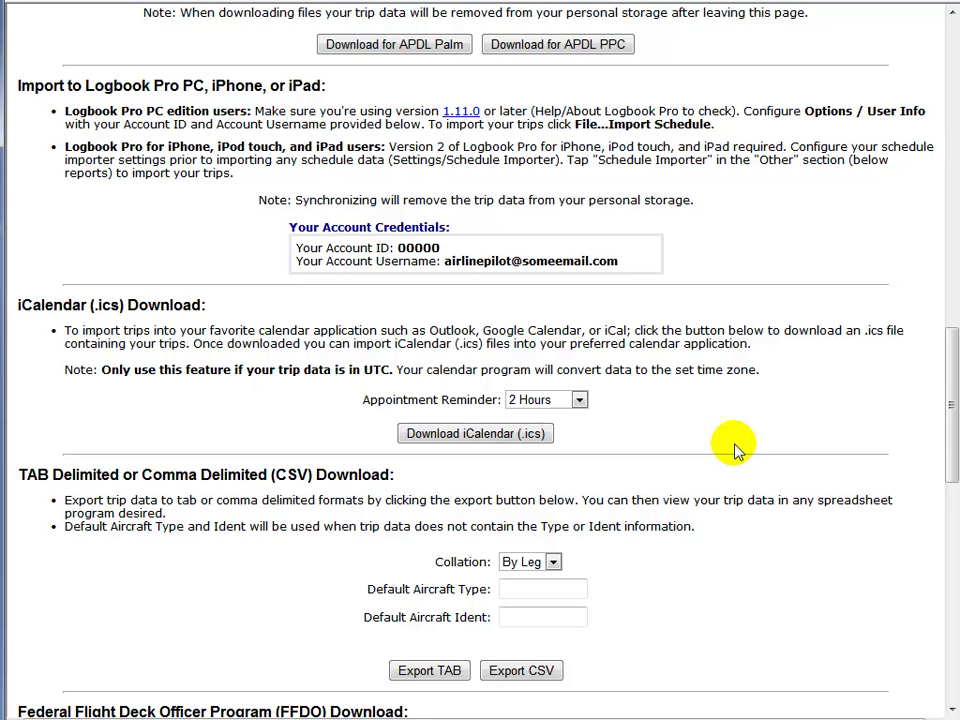
pyautogui.scroll(-1, 734, 450)
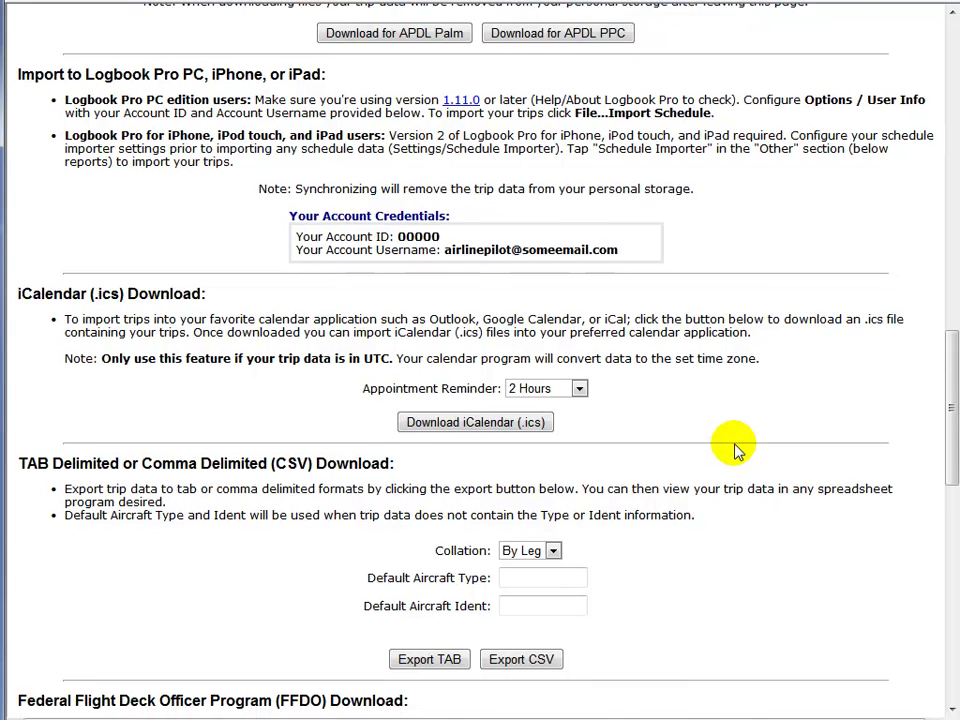
pyautogui.moveTo(389, 318); pyautogui.dragTo(133, 318)
pyautogui.click(128, 318)
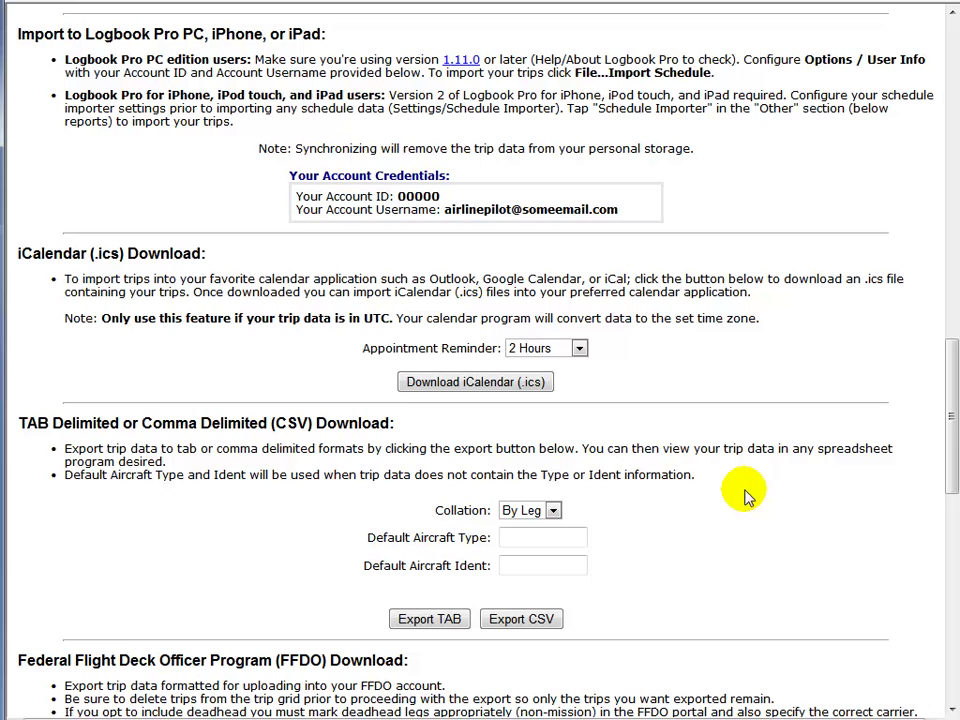
pyautogui.scroll(-3, 793, 508)
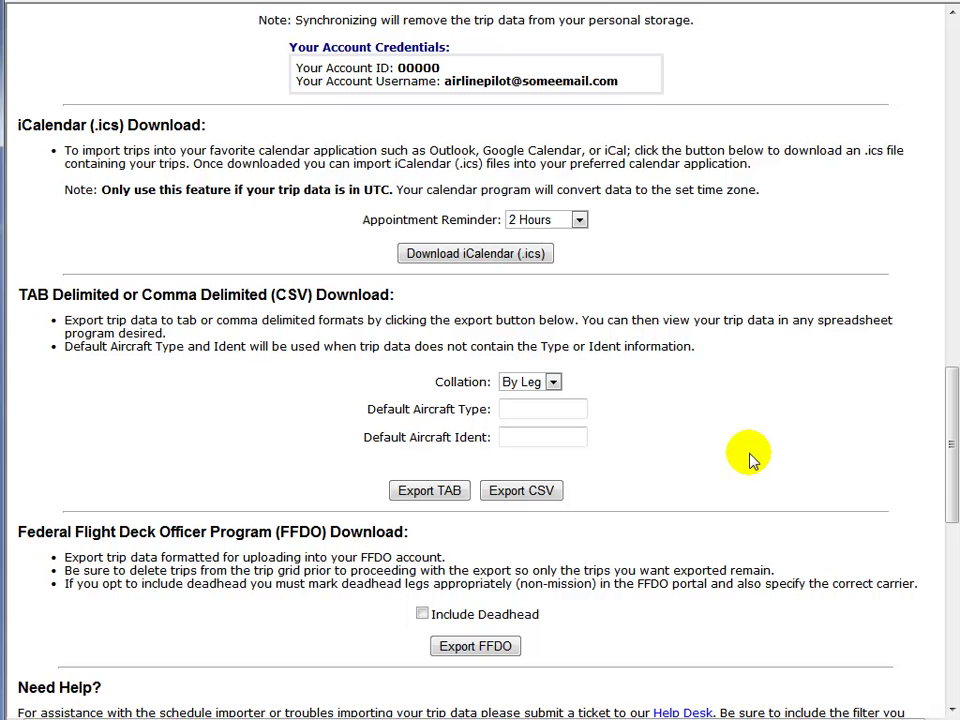
pyautogui.click(694, 338)
pyautogui.scroll(-1, 692, 416)
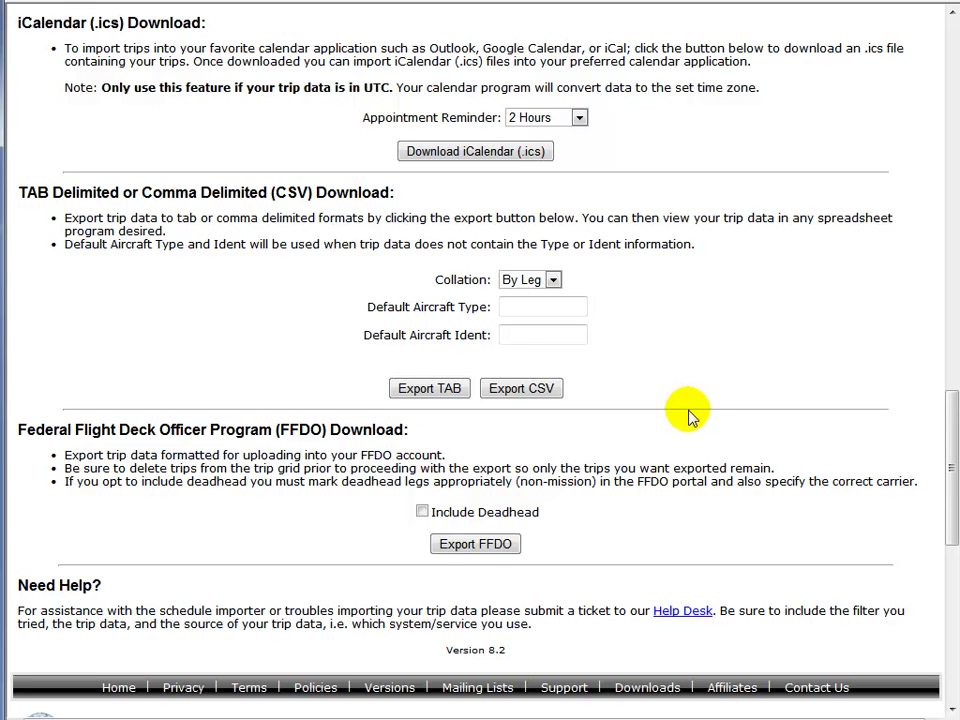
pyautogui.click(647, 277)
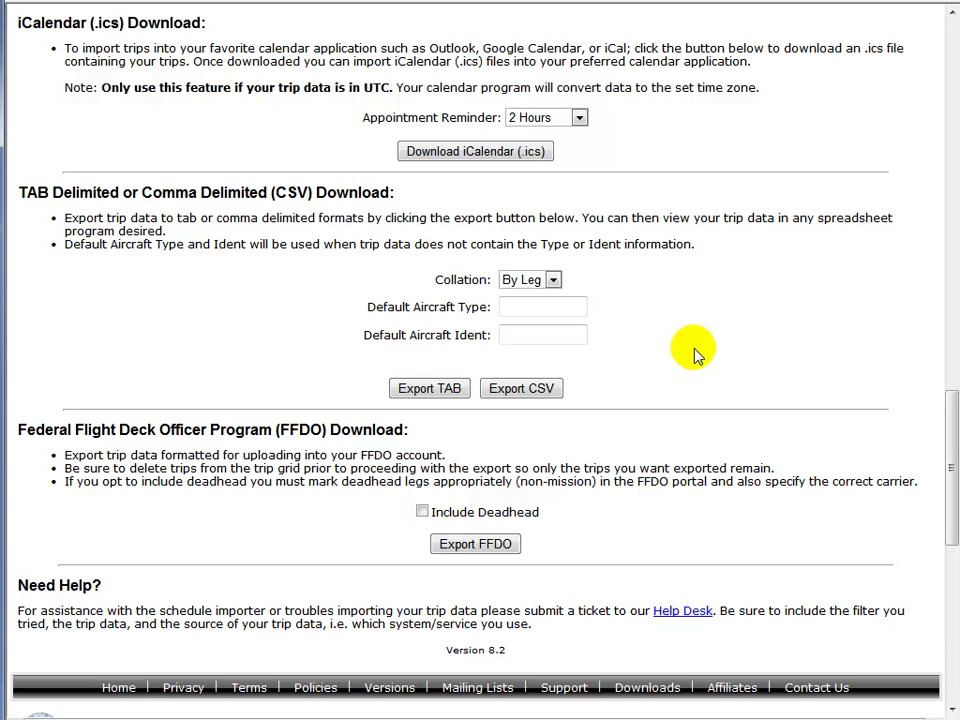
pyautogui.moveTo(395, 192); pyautogui.dragTo(48, 192)
pyautogui.click(48, 192)
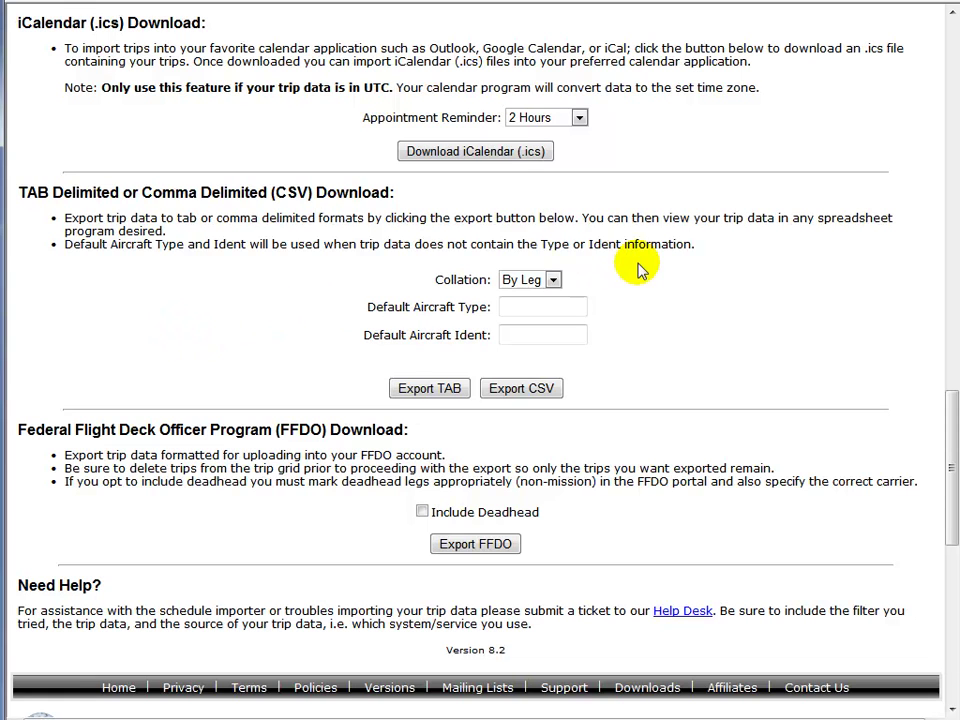
pyautogui.click(662, 244)
pyautogui.click(552, 281)
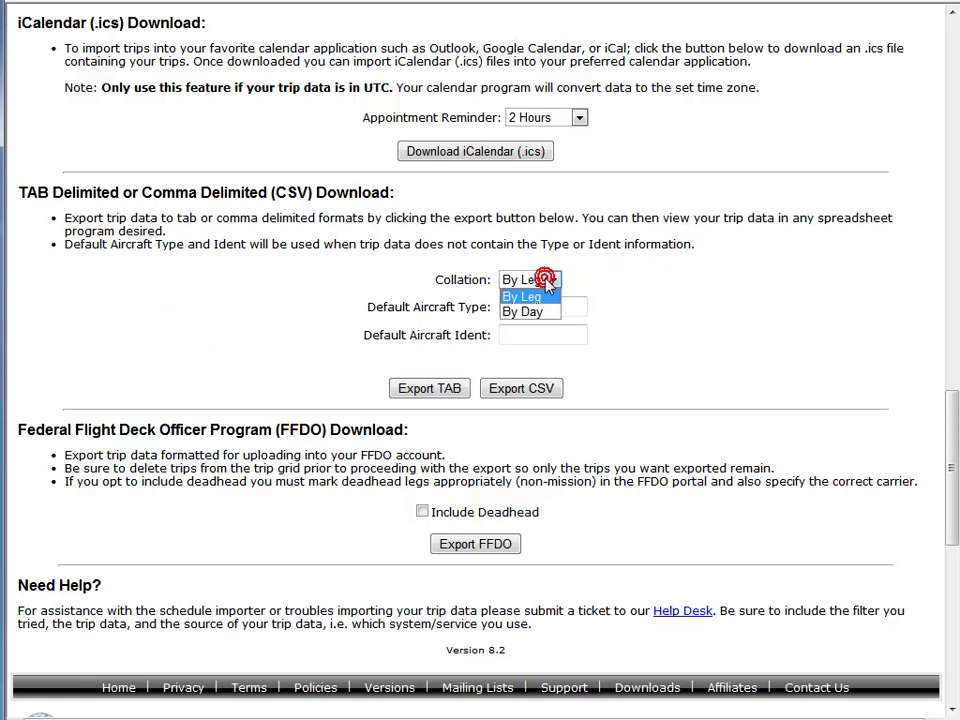
pyautogui.click(553, 281)
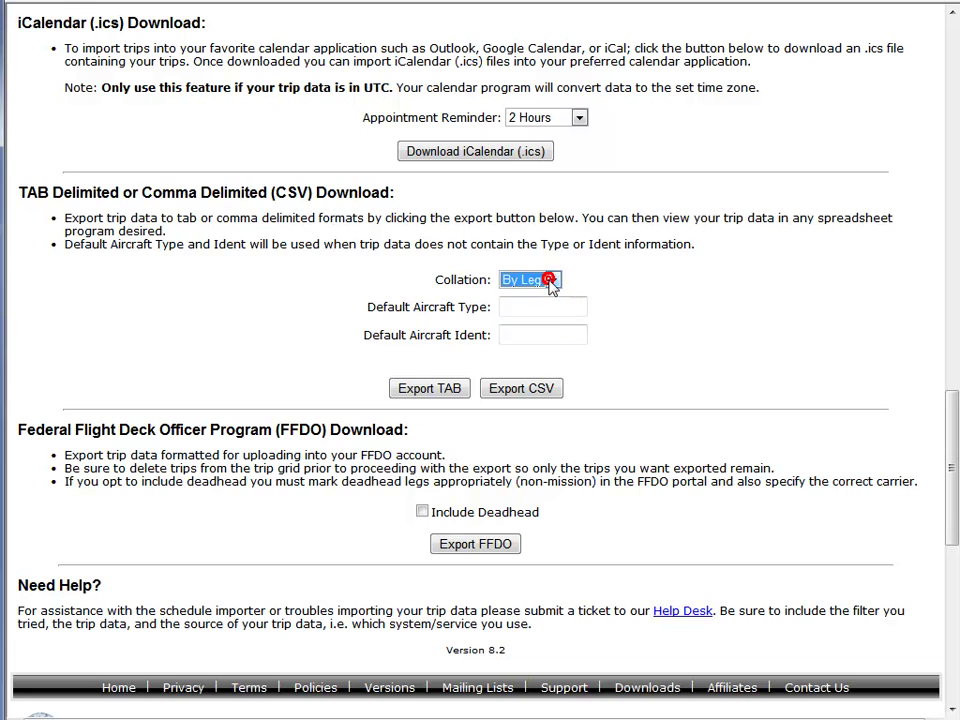
pyautogui.click(553, 281)
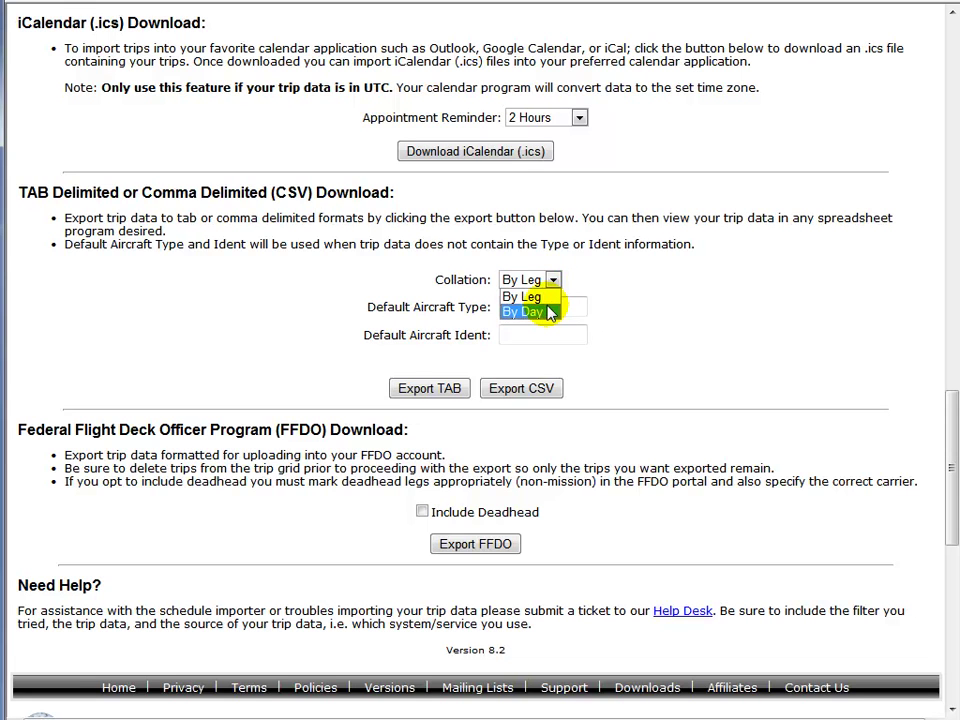
pyautogui.click(549, 313)
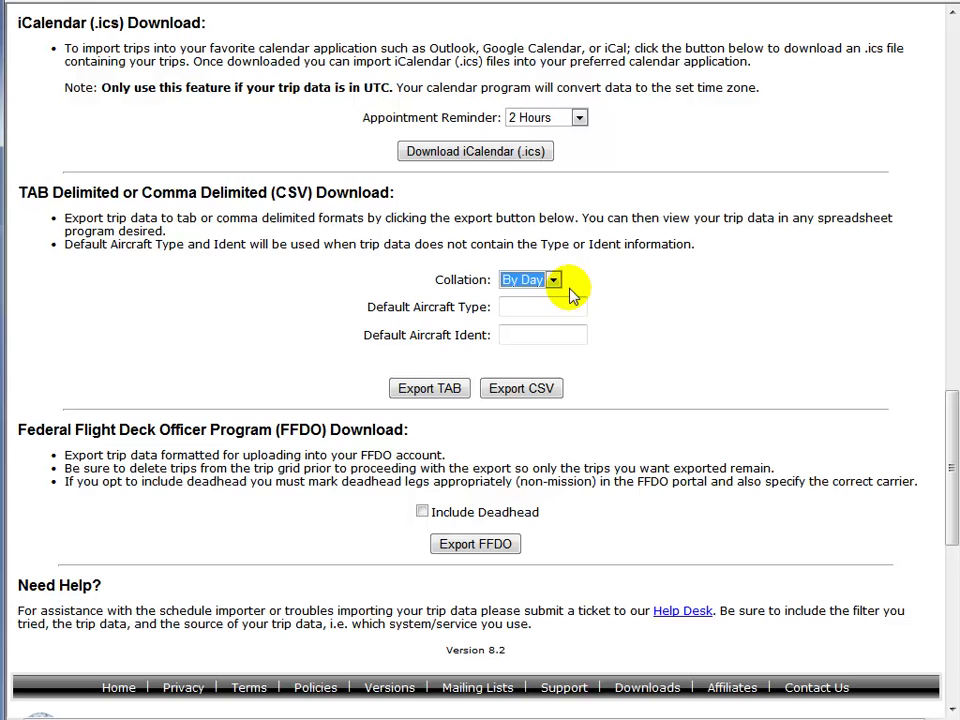
pyautogui.click(553, 281)
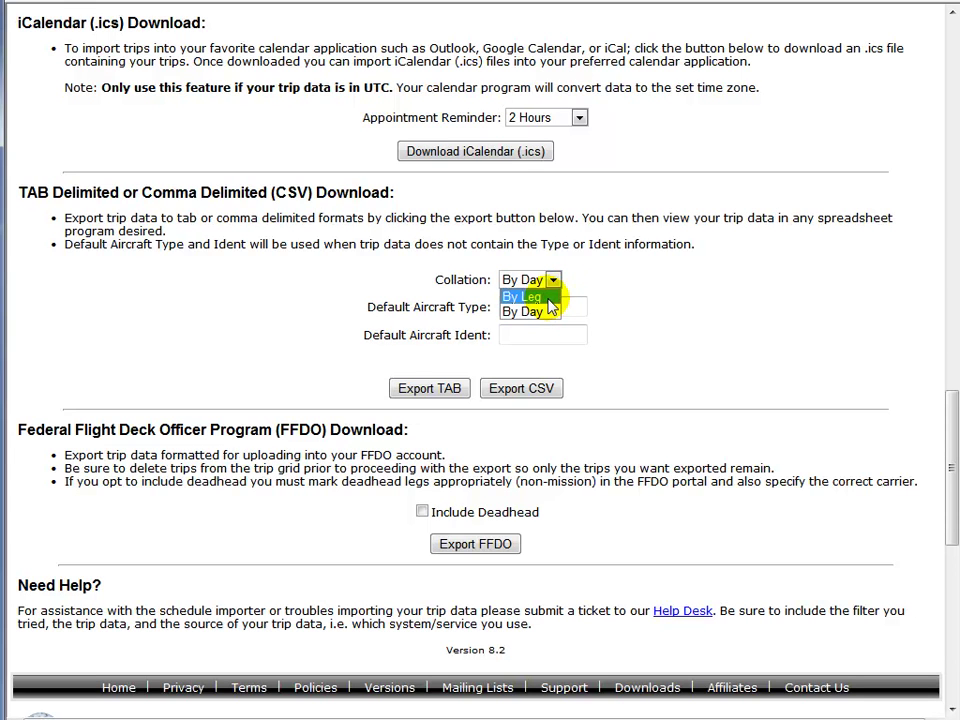
pyautogui.click(540, 297)
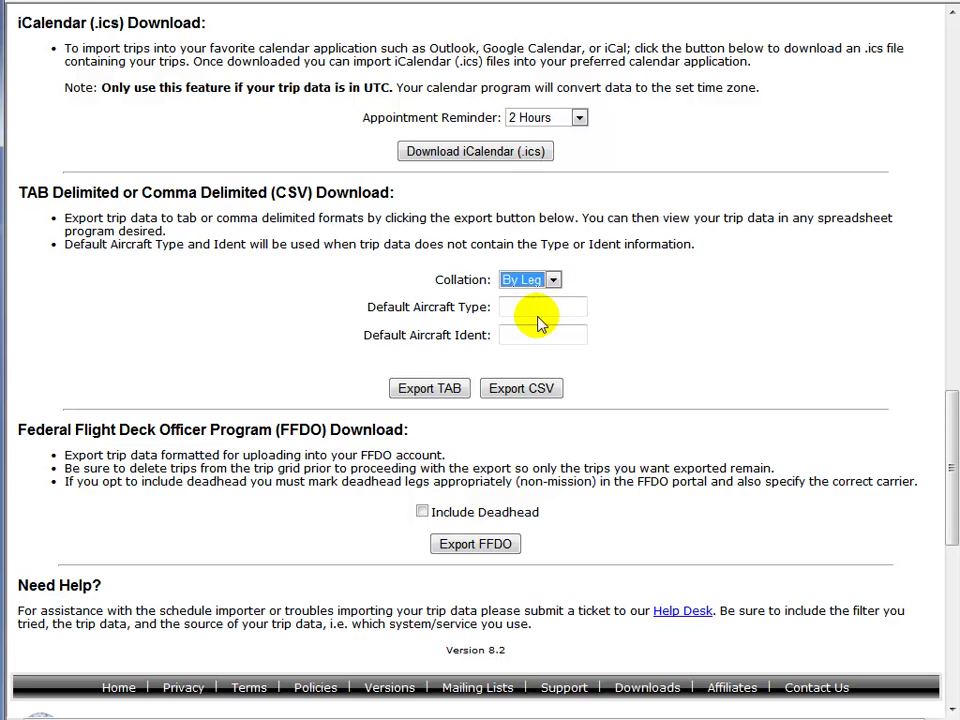
pyautogui.click(536, 307)
pyautogui.click(550, 335)
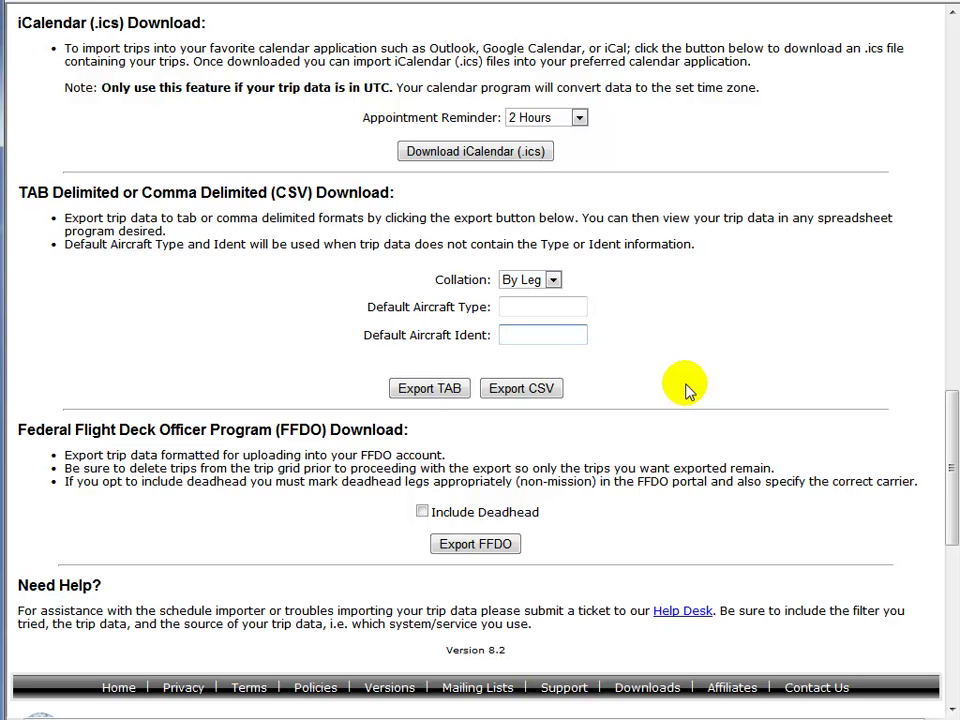
pyautogui.click(551, 332)
pyautogui.click(551, 307)
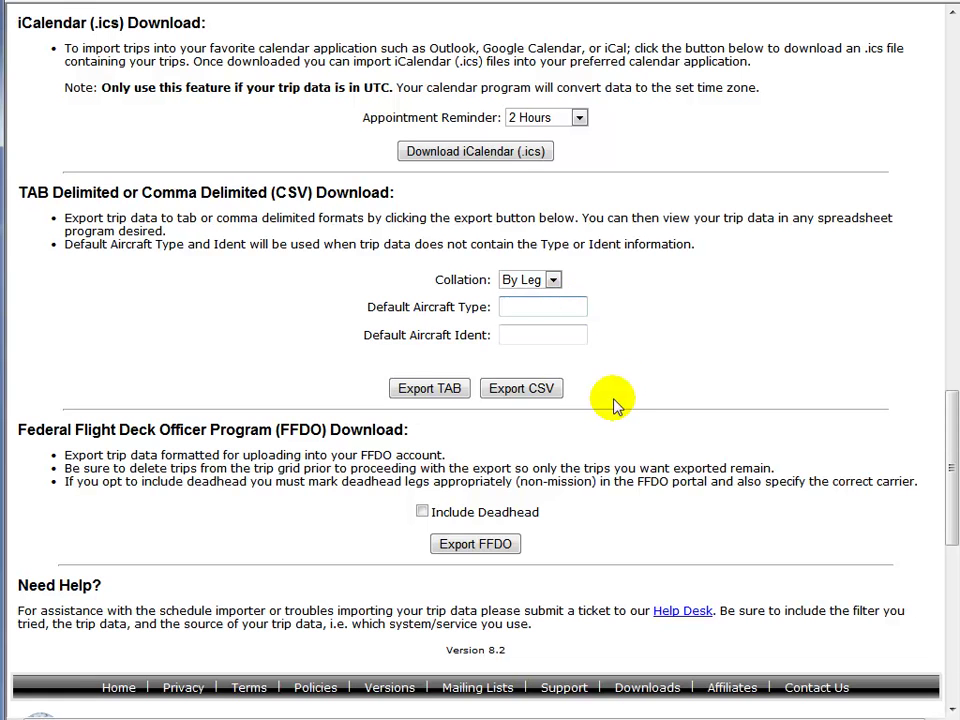
pyautogui.click(486, 307)
pyautogui.click(531, 306)
pyautogui.click(545, 338)
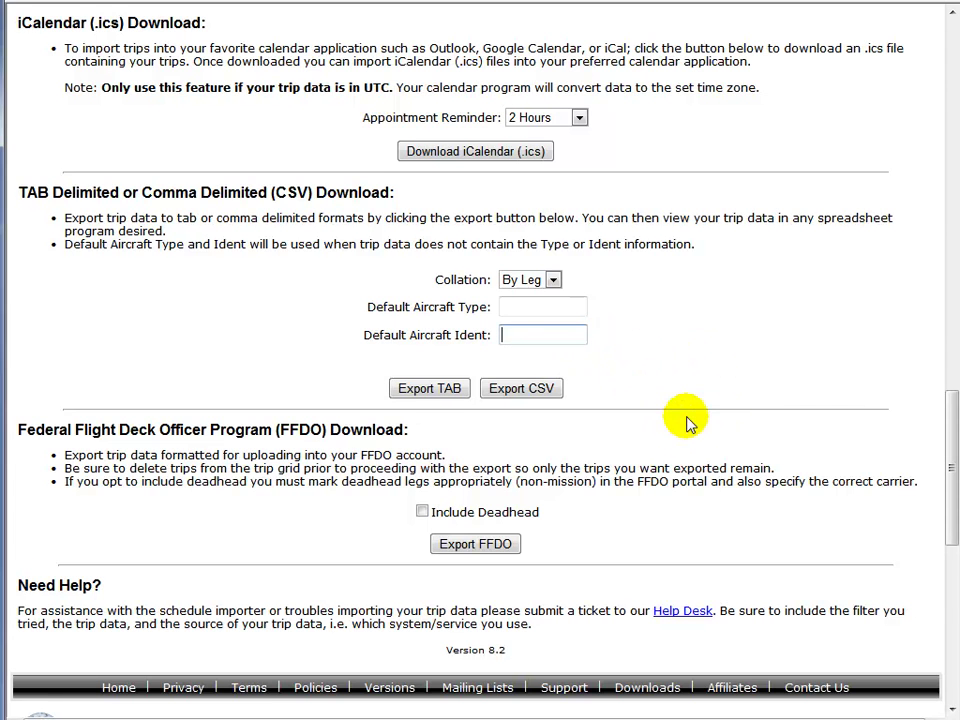
pyautogui.scroll(-3, 688, 423)
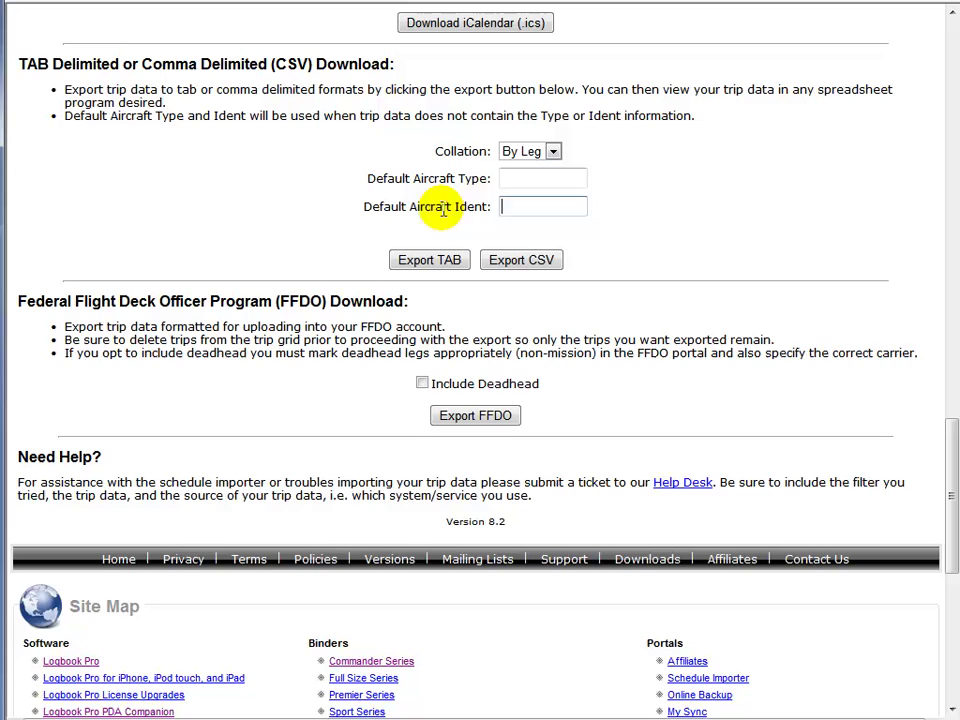
pyautogui.scroll(-3, 640, 376)
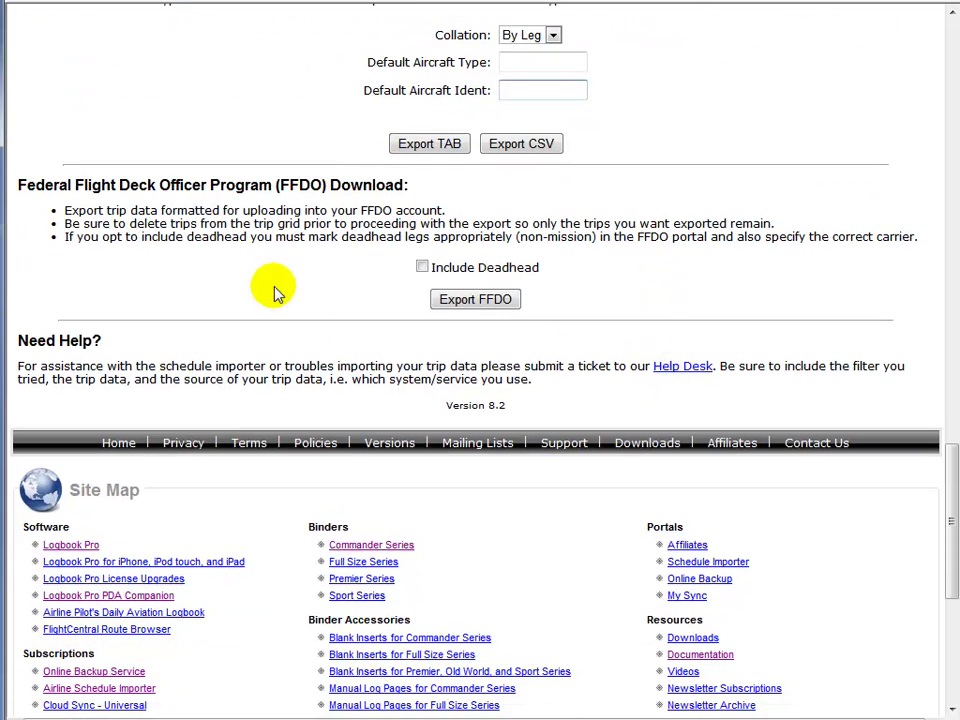
pyautogui.scroll(2, 325, 292)
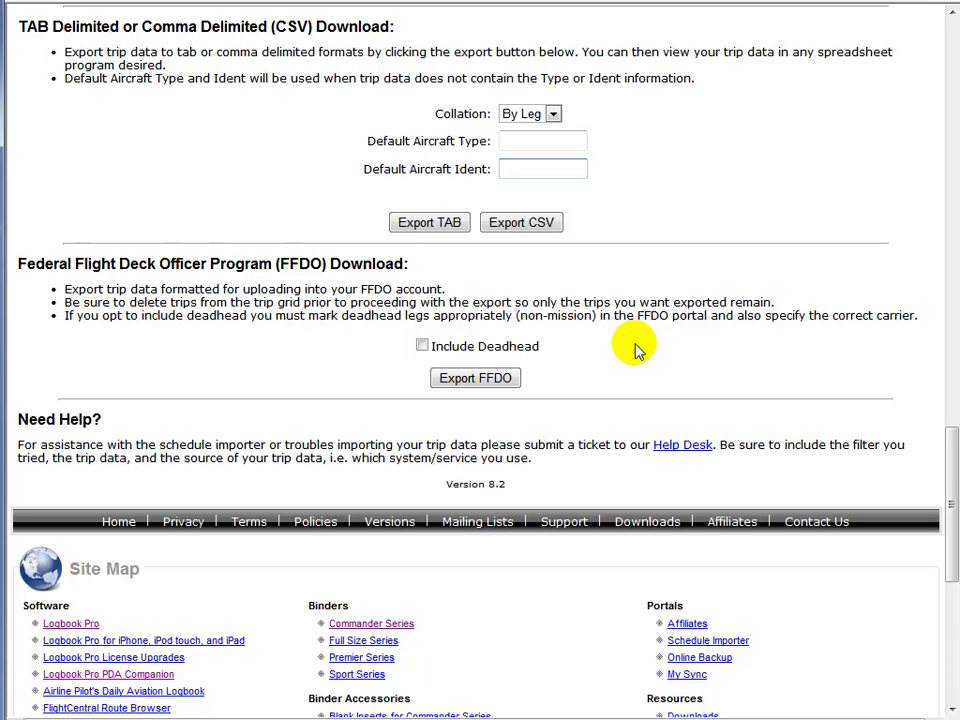
pyautogui.click(437, 352)
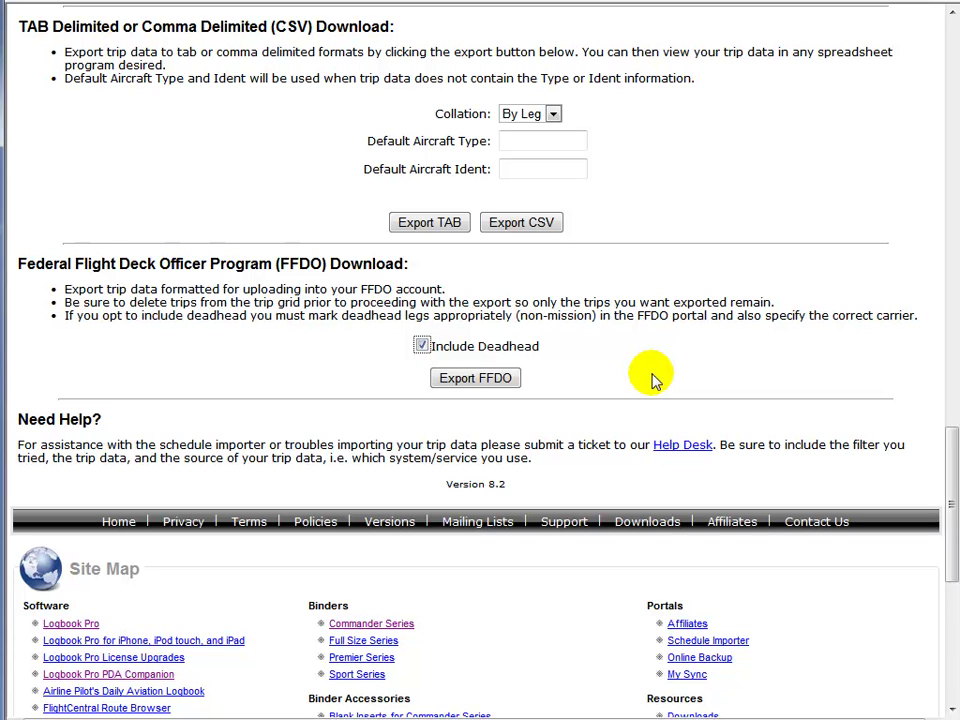
pyautogui.click(423, 346)
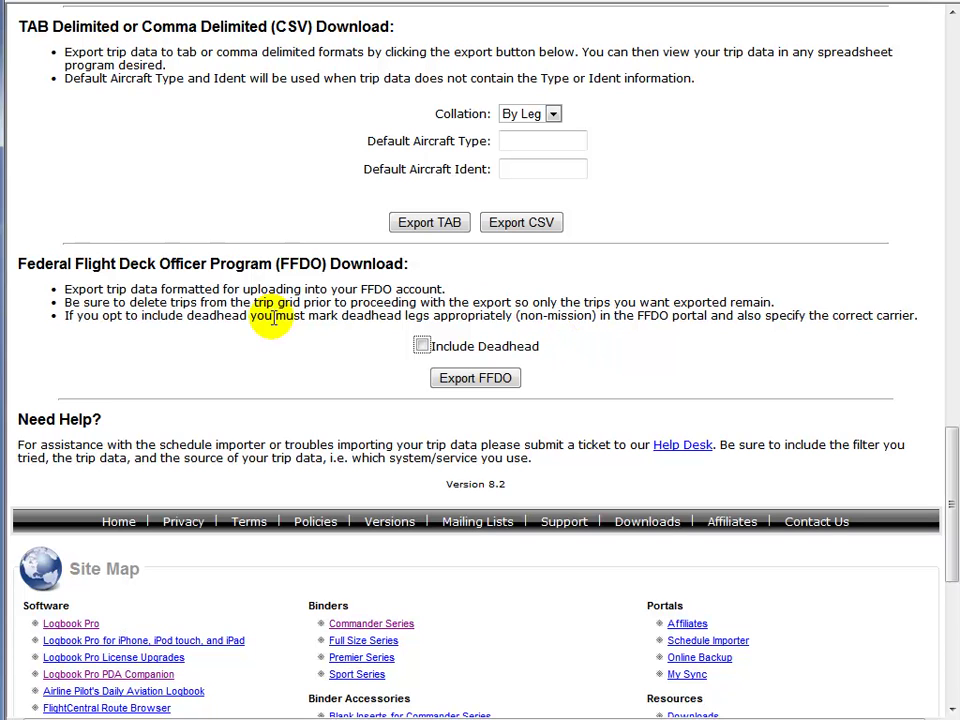
pyautogui.moveTo(141, 316); pyautogui.dragTo(898, 316)
pyautogui.click(823, 388)
pyautogui.click(649, 302)
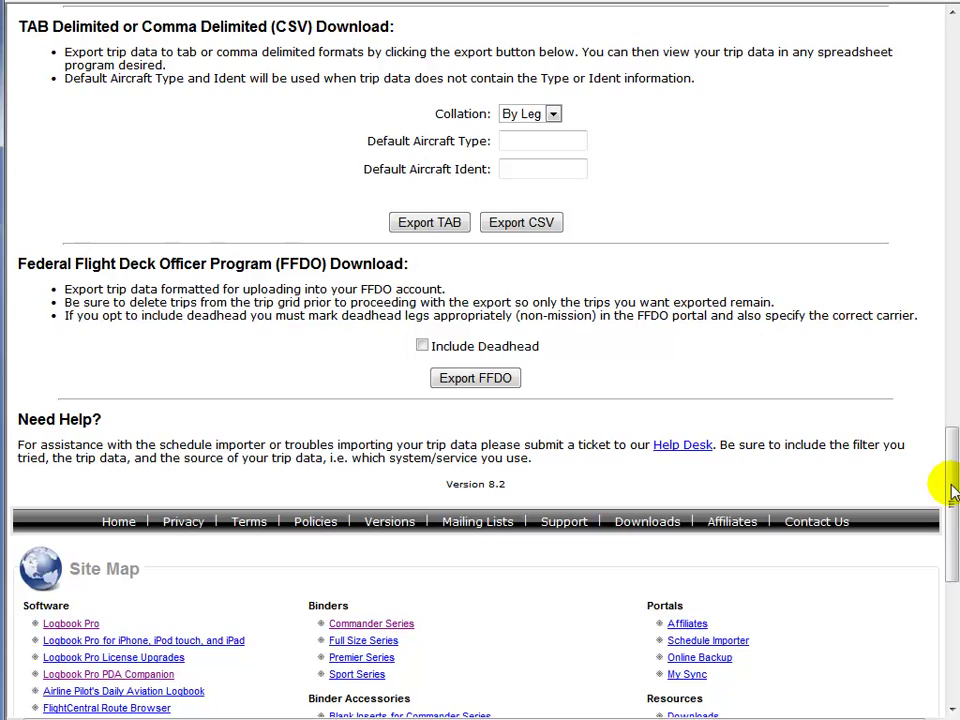
pyautogui.moveTo(952, 490); pyautogui.dragTo(945, 214)
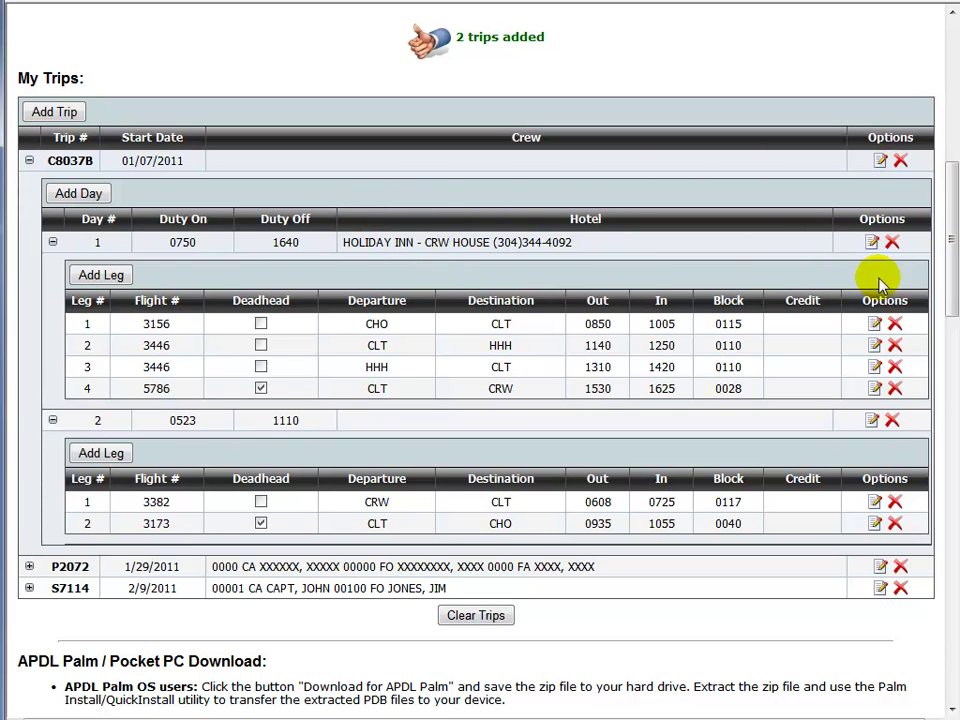
pyautogui.scroll(3, 950, 285)
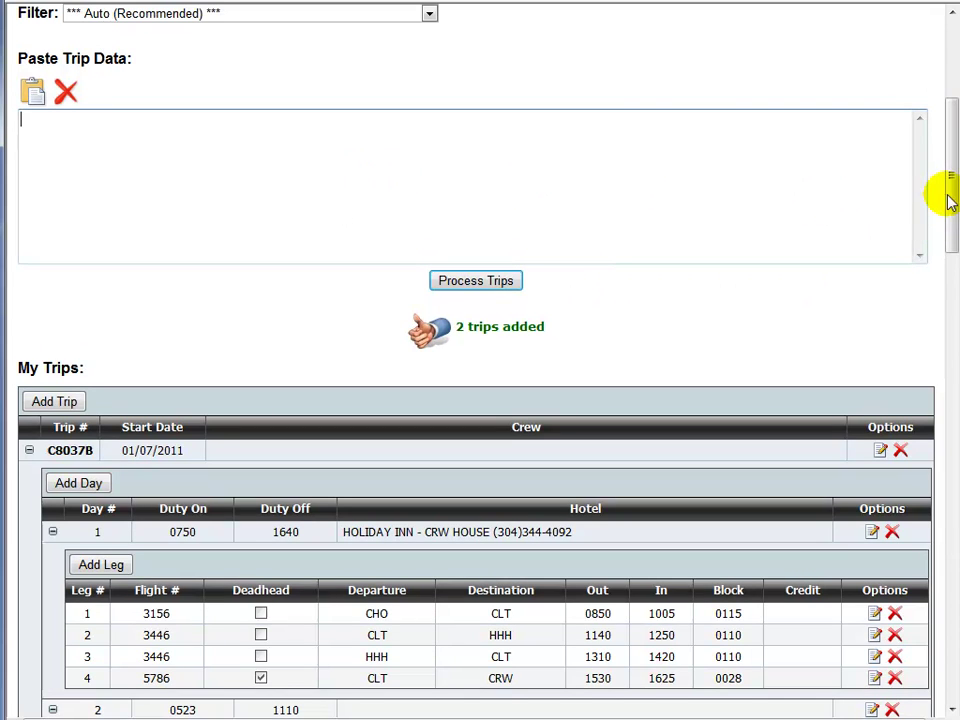
pyautogui.scroll(-3, 950, 200)
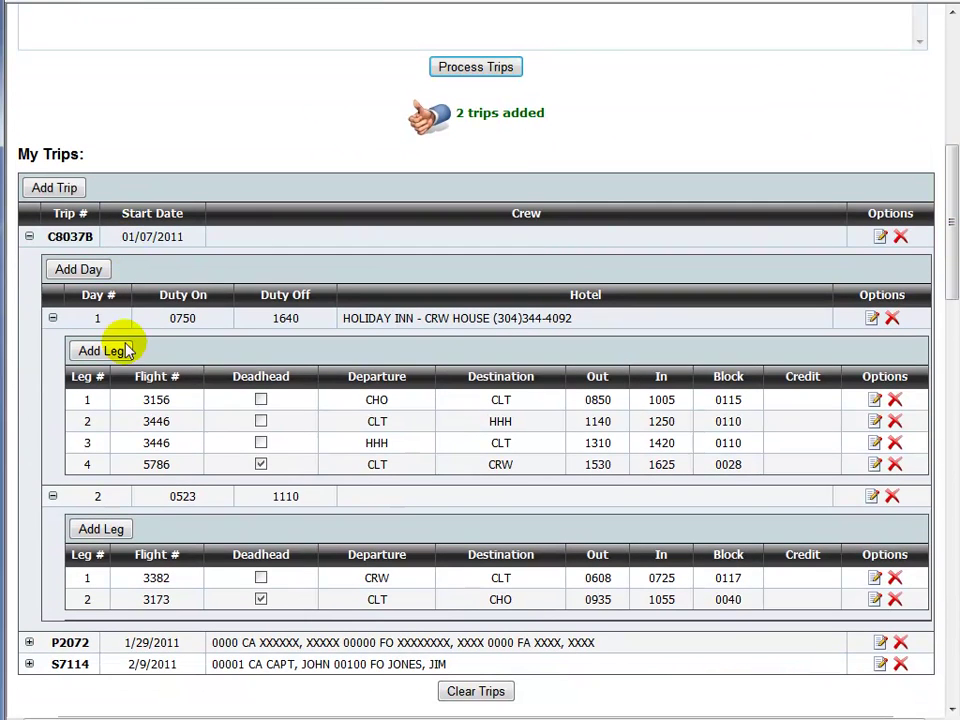
pyautogui.moveTo(956, 274); pyautogui.dragTo(954, 147)
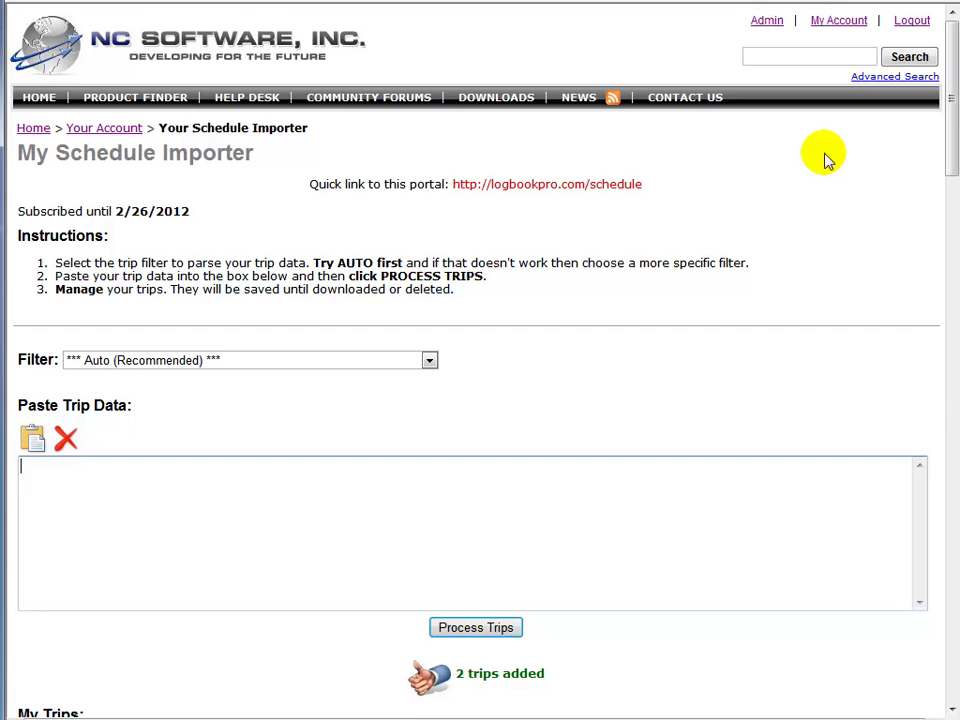
pyautogui.moveTo(950, 115); pyautogui.dragTo(952, 140)
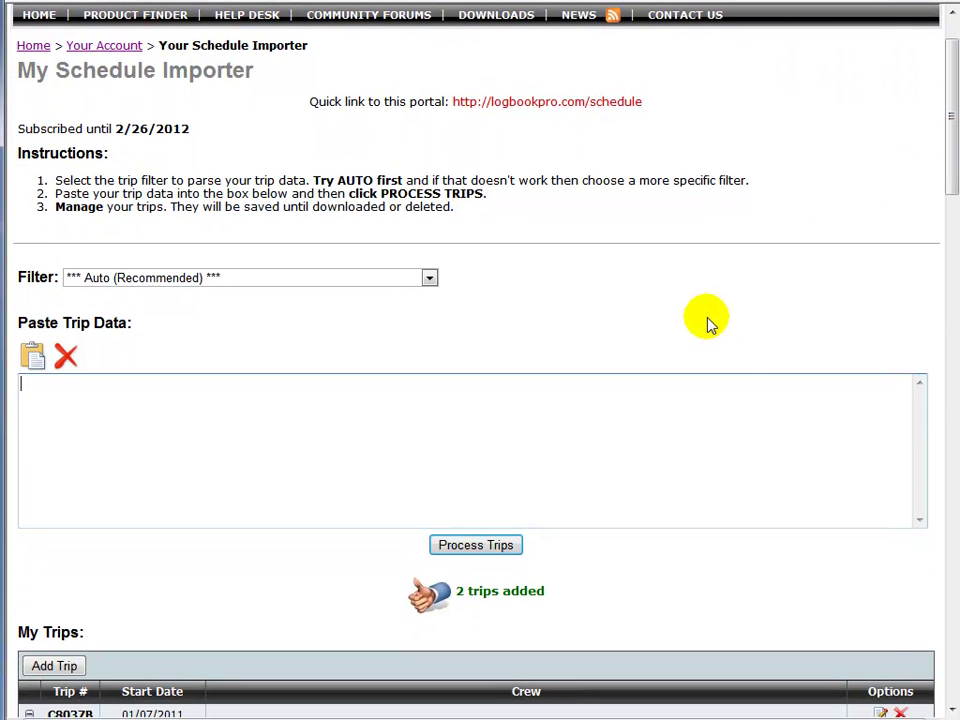
pyautogui.moveTo(949, 186); pyautogui.dragTo(947, 574)
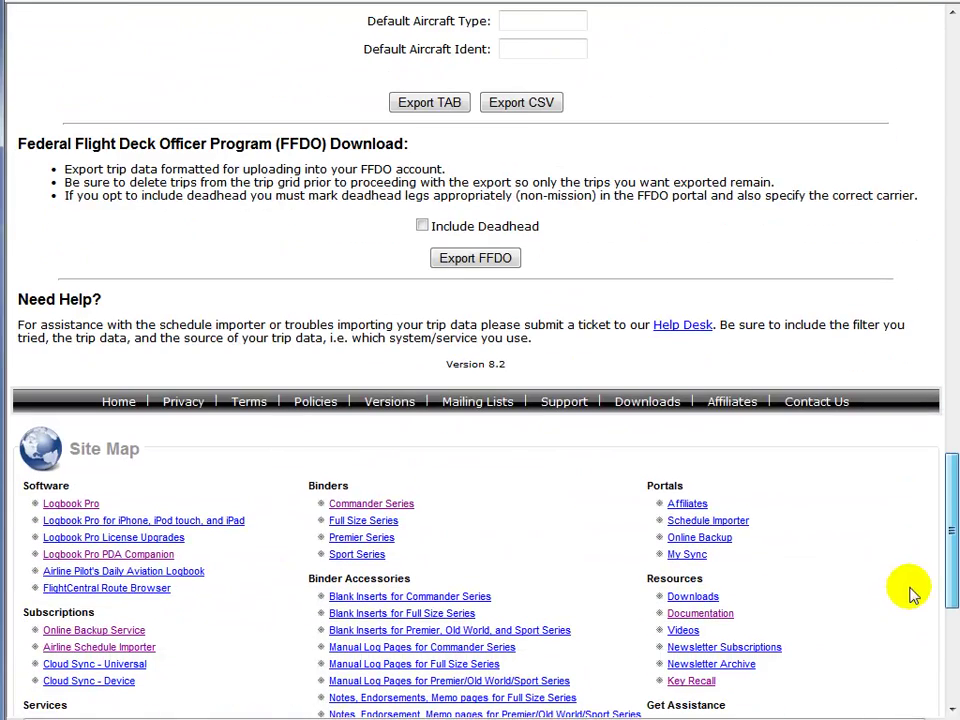
pyautogui.doubleClick(144, 299)
pyautogui.tripleClick(77, 301)
pyautogui.click(118, 324)
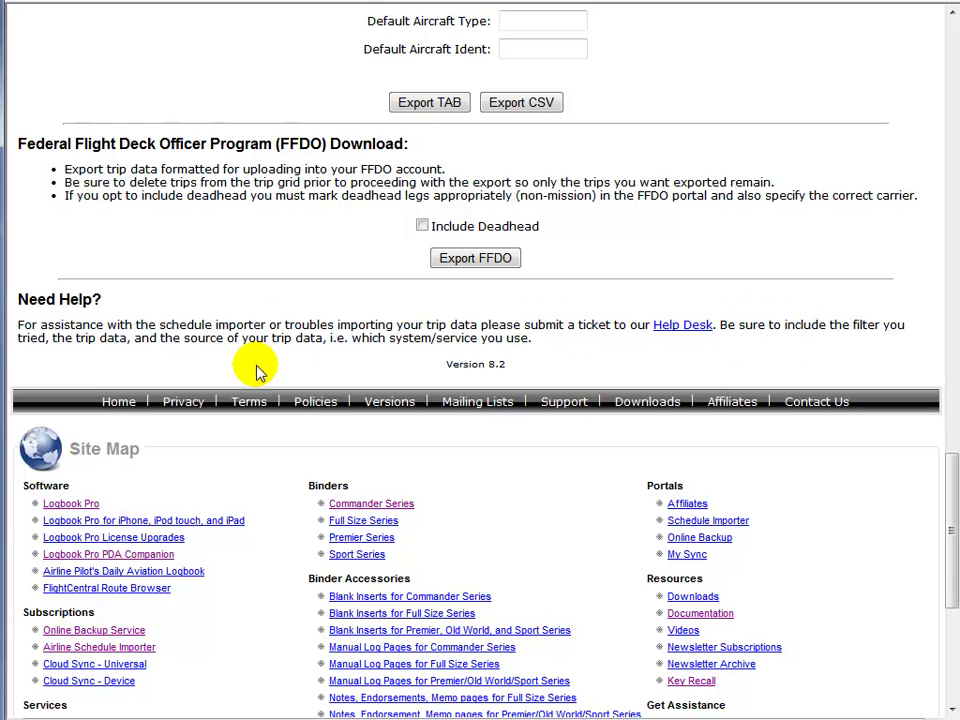
pyautogui.moveTo(127, 337); pyautogui.dragTo(129, 338)
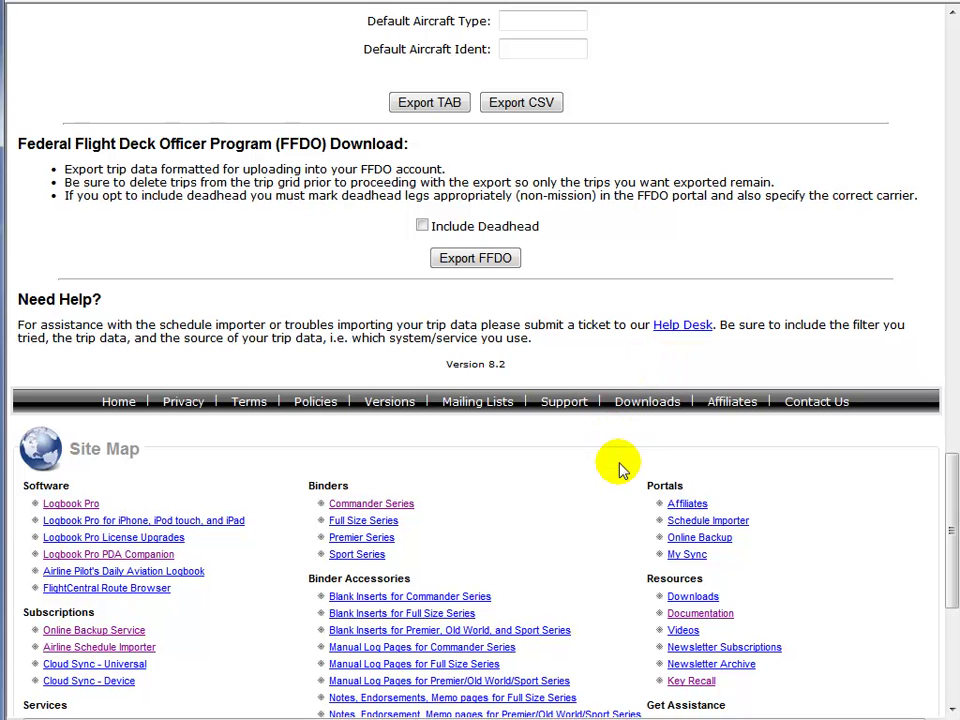
pyautogui.scroll(12, 620, 470)
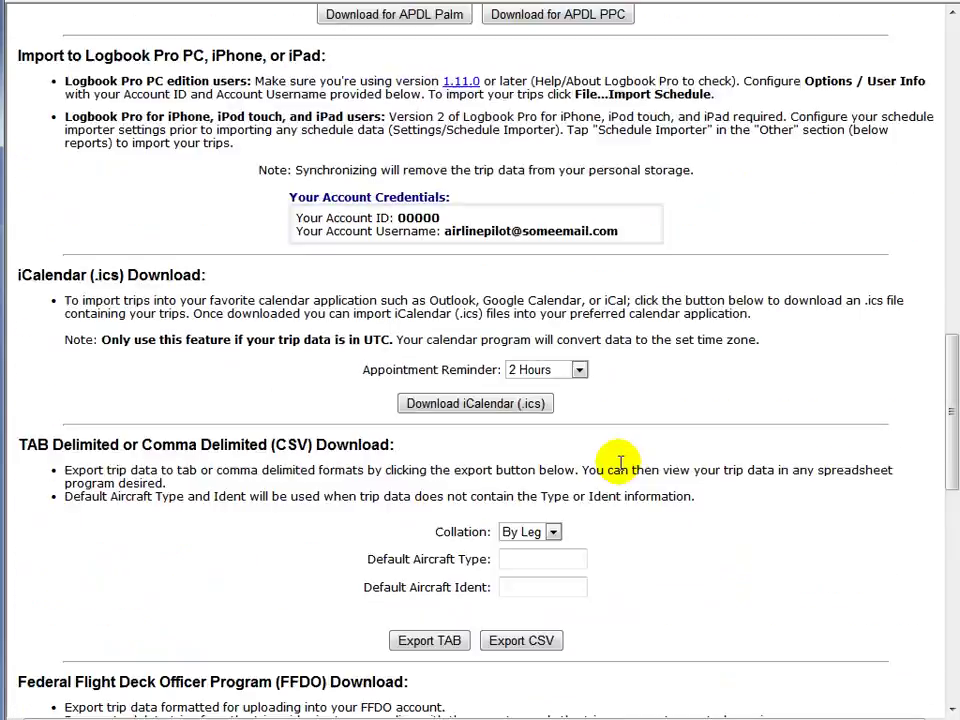
pyautogui.scroll(10, 620, 465)
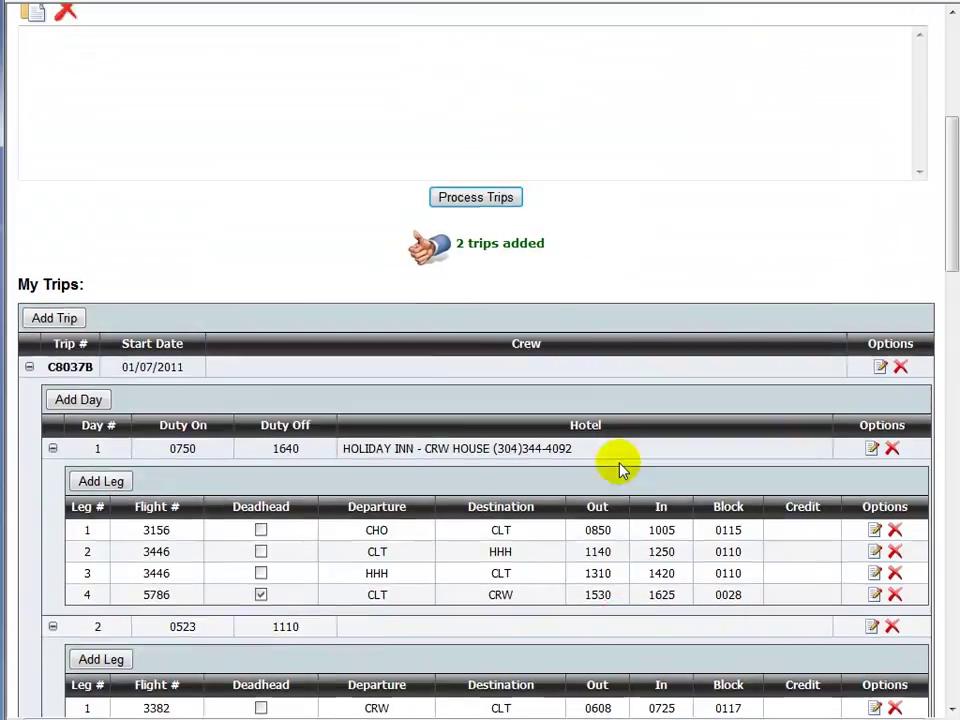